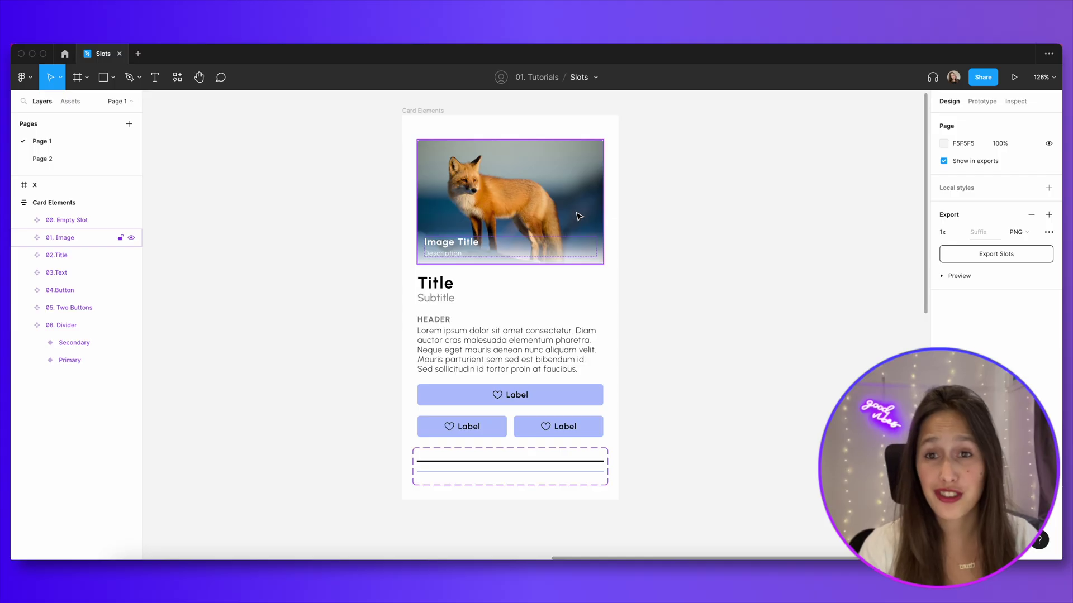
Draw a new frame beside the card and paste a copy of the 00. Empty Slot into it.
{"action": "left_click", "coordinate": [524, 274]}
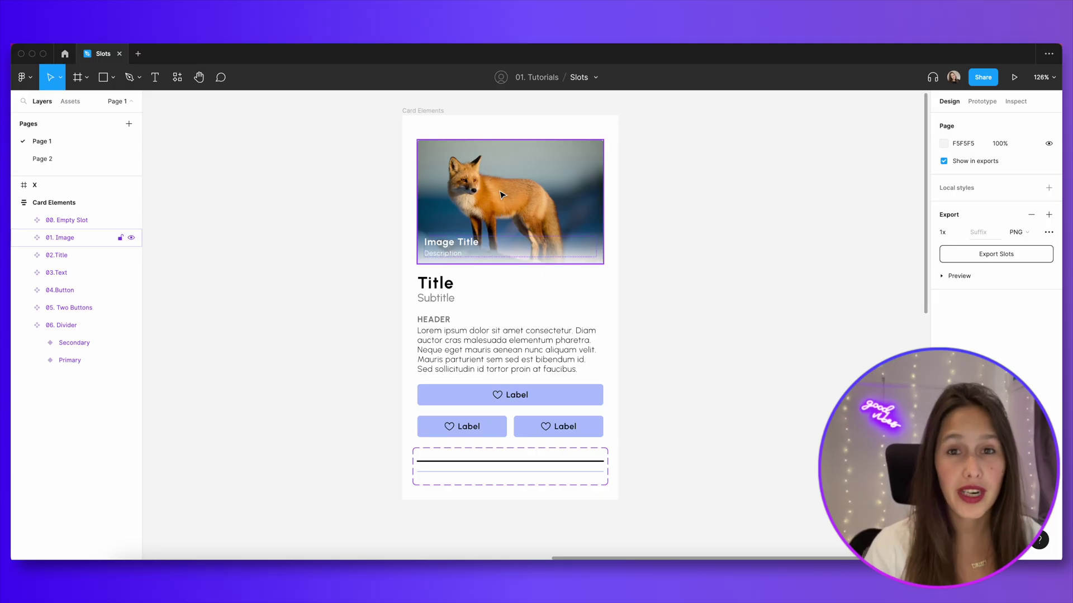
{"action": "scroll", "coordinate": [508, 277], "scroll_direction": "up", "scroll_amount": 1}
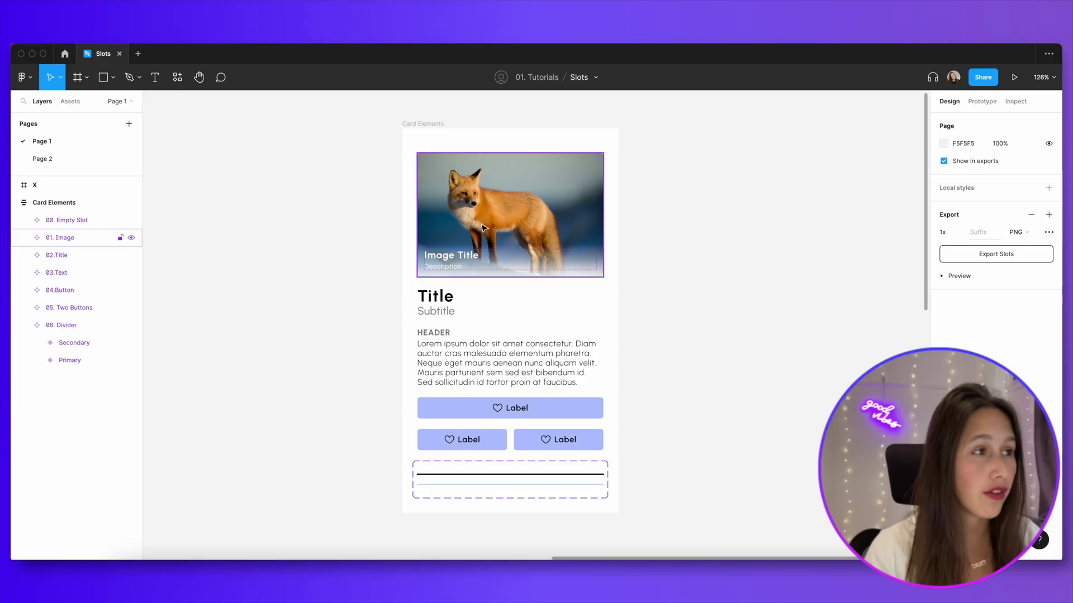
{"action": "left_click", "coordinate": [499, 143]}
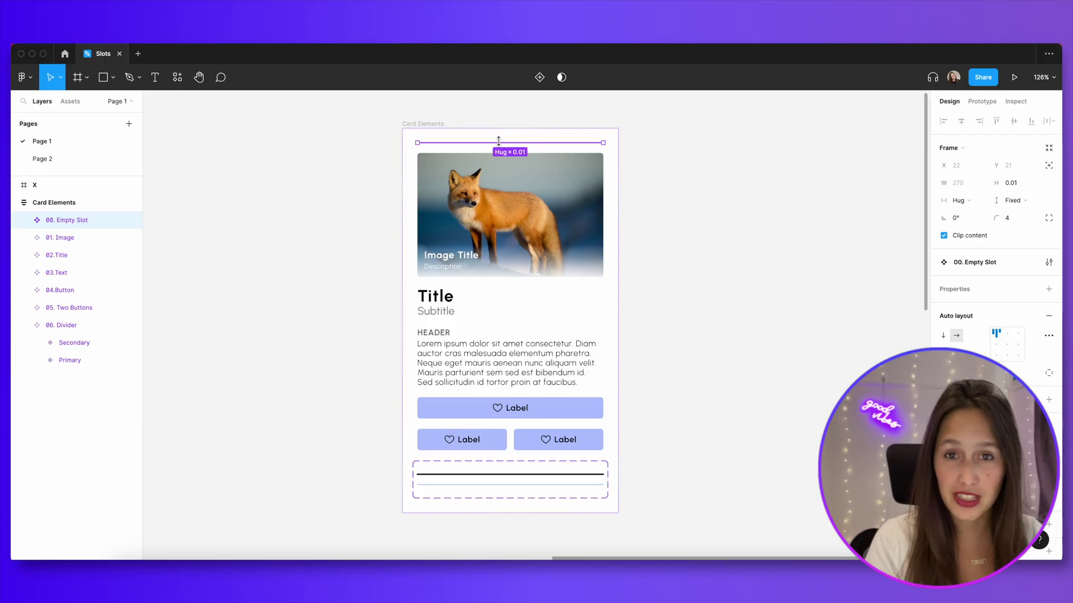
{"action": "key", "text": "f"}
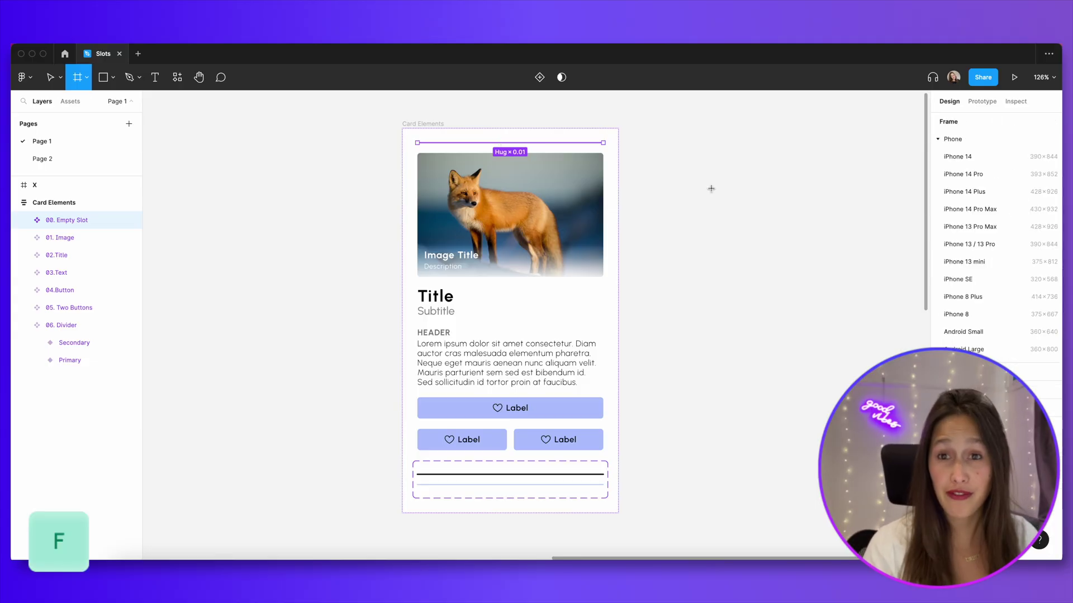
{"action": "left_click", "coordinate": [715, 204]}
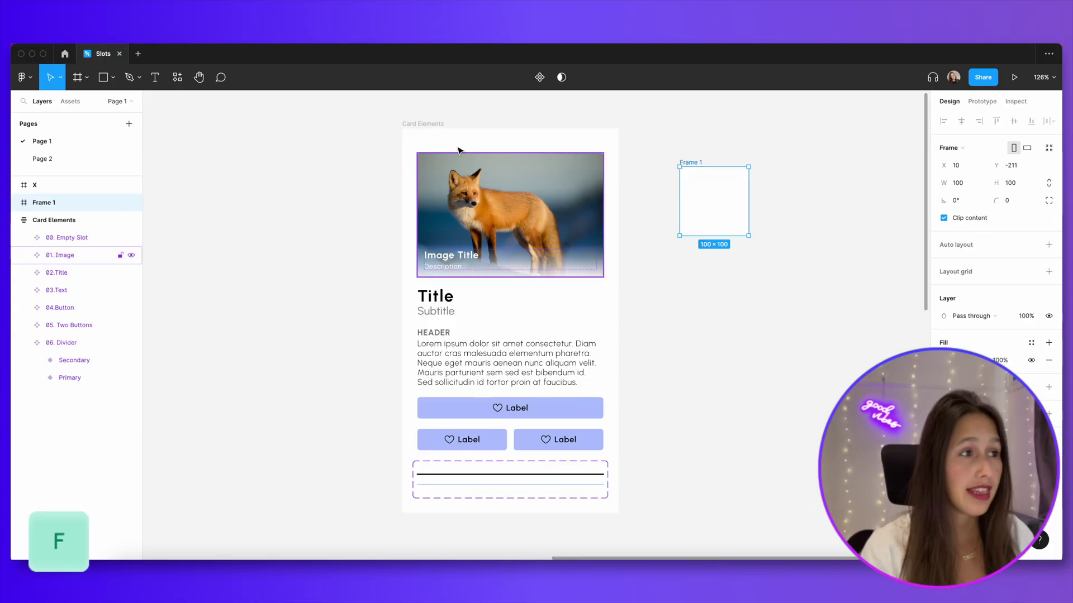
{"action": "left_click", "coordinate": [433, 144]}
{"action": "left_click", "coordinate": [439, 145]}
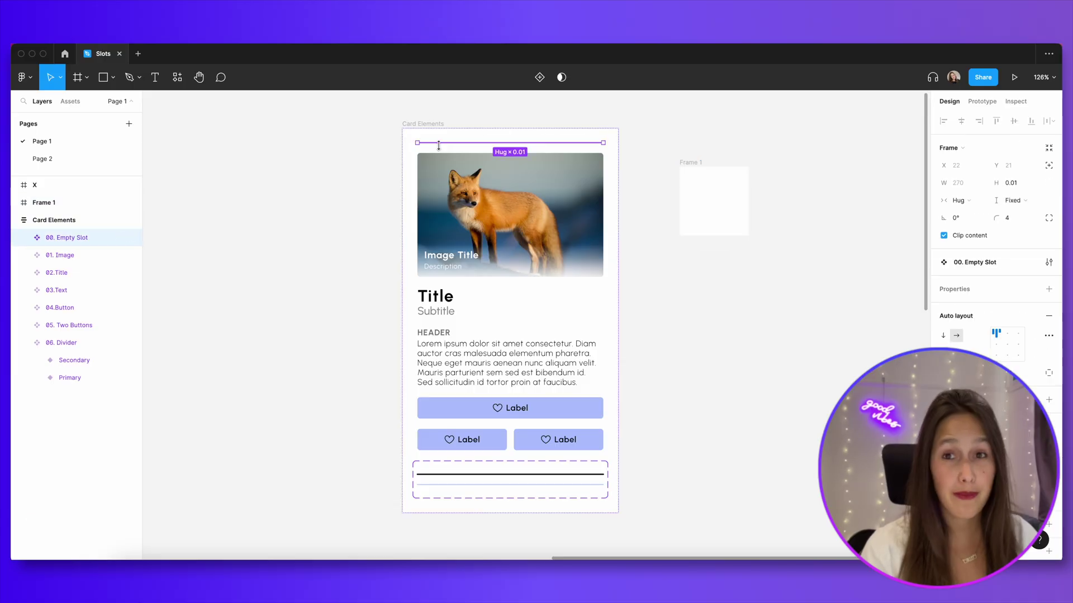
{"action": "key", "text": "super+c"}
{"action": "left_click", "coordinate": [709, 194]}
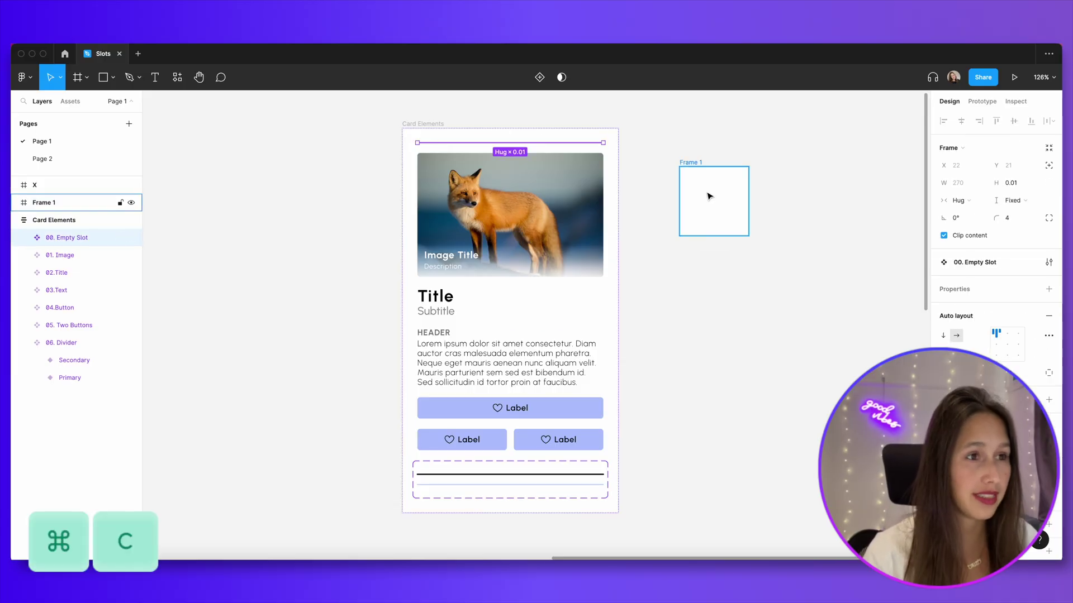
{"action": "key", "text": "super+v"}
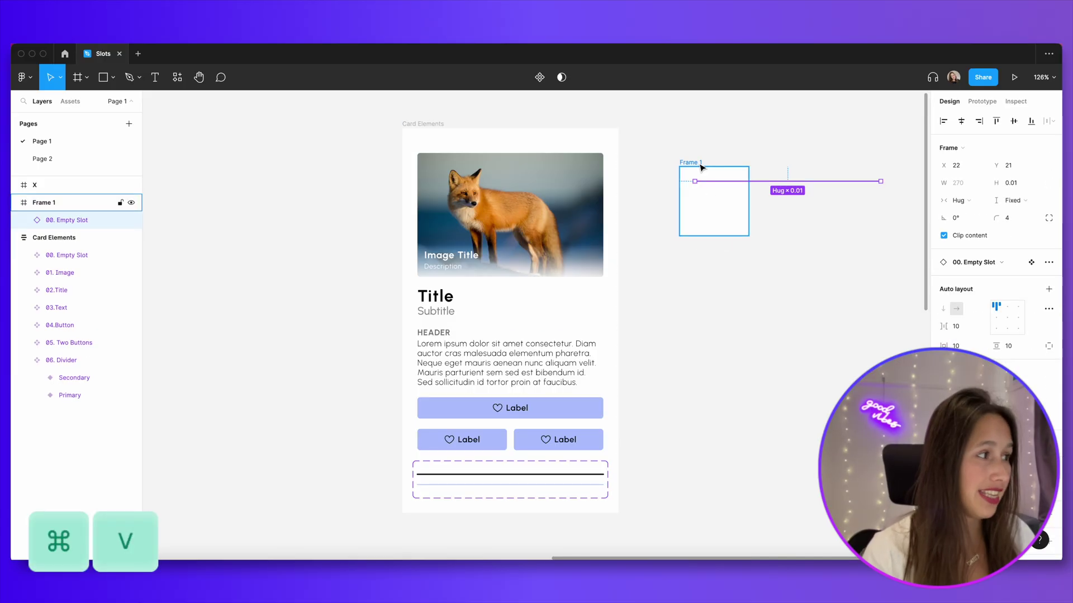
Give the new frame auto layout with horizontal padding 10, vertical padding 20 and spacing 5.
{"action": "left_click", "coordinate": [699, 163]}
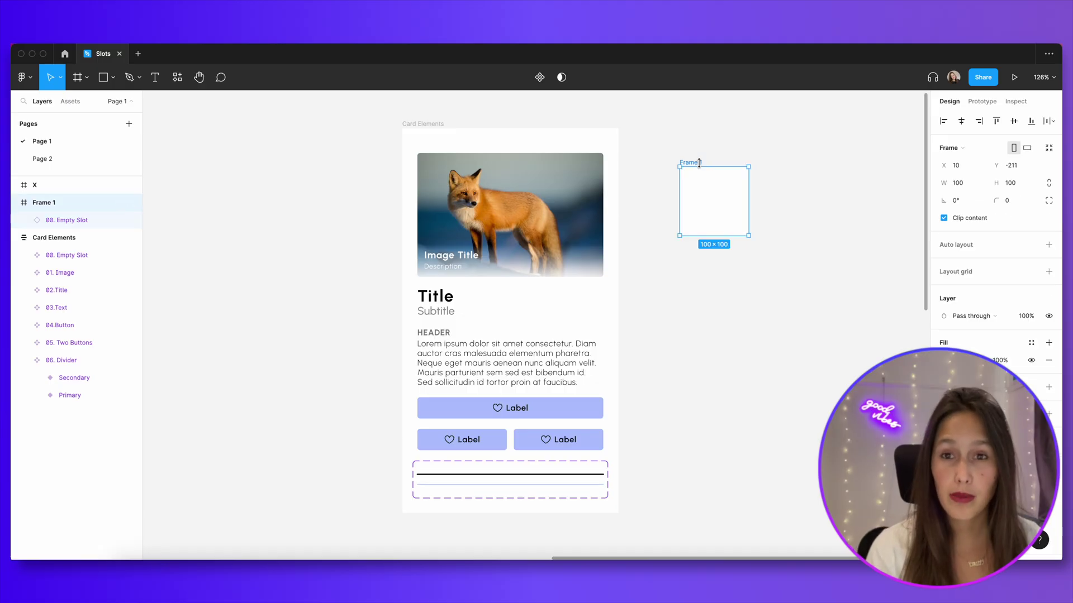
{"action": "key", "text": "shift+a"}
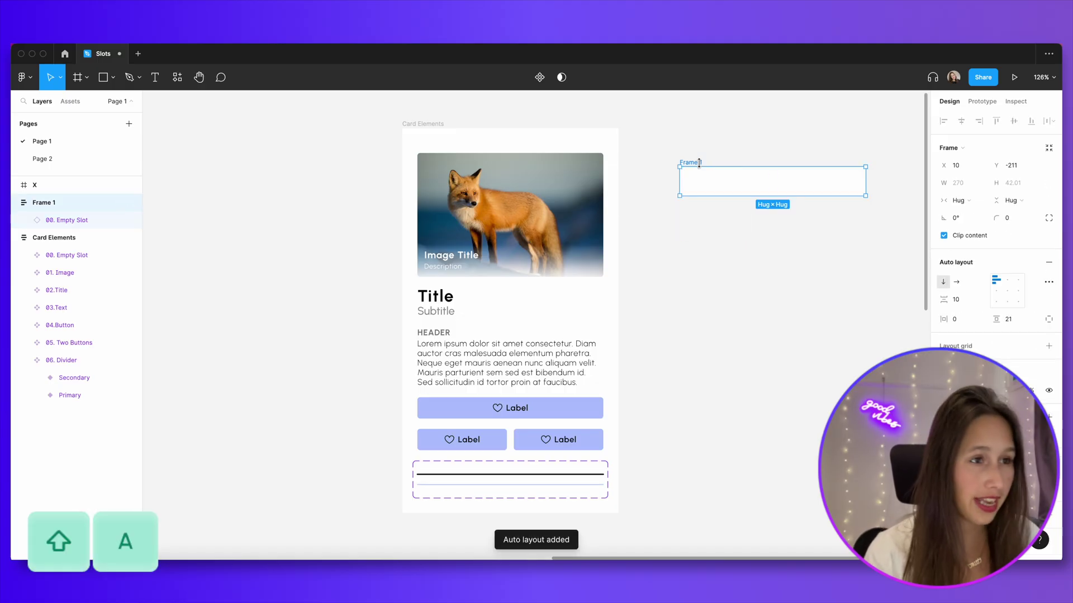
{"action": "left_click", "coordinate": [805, 184]}
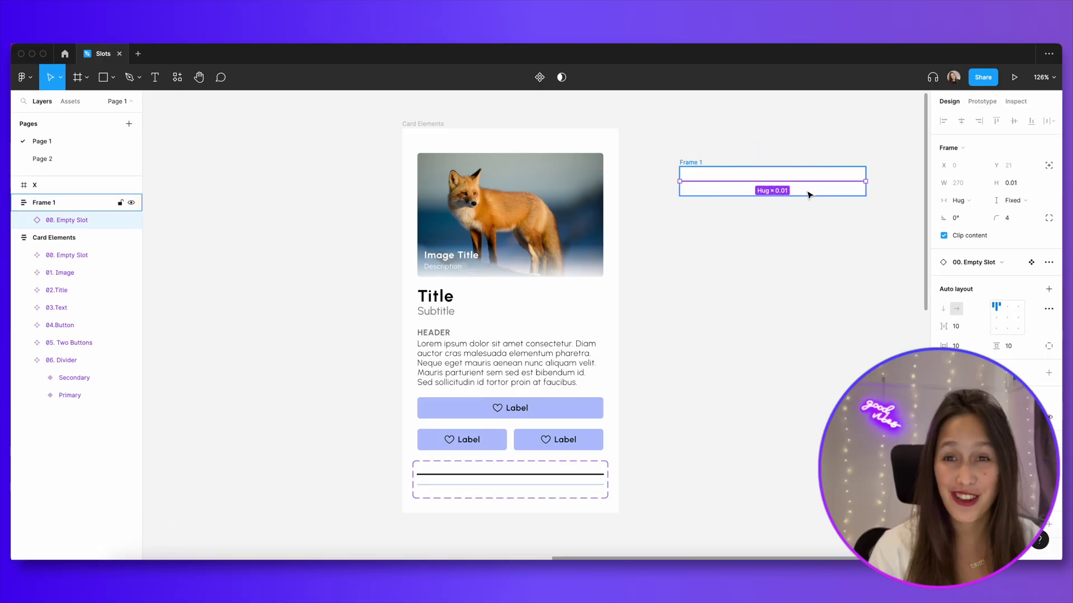
{"action": "left_click", "coordinate": [810, 192]}
{"action": "left_click", "coordinate": [970, 326]}
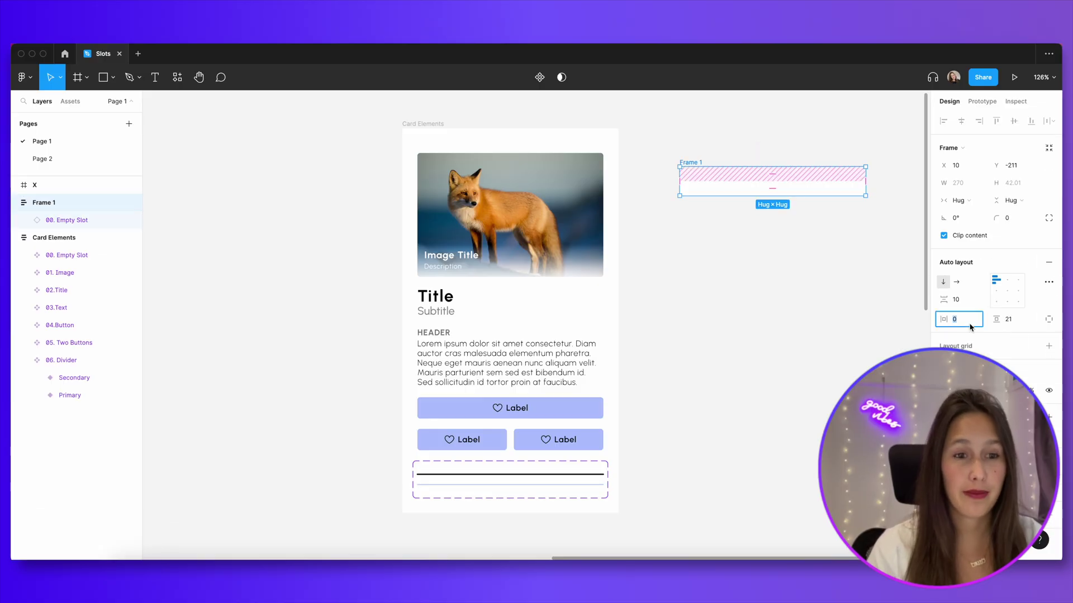
{"action": "type", "text": "10"}
{"action": "key", "text": "Tab"}
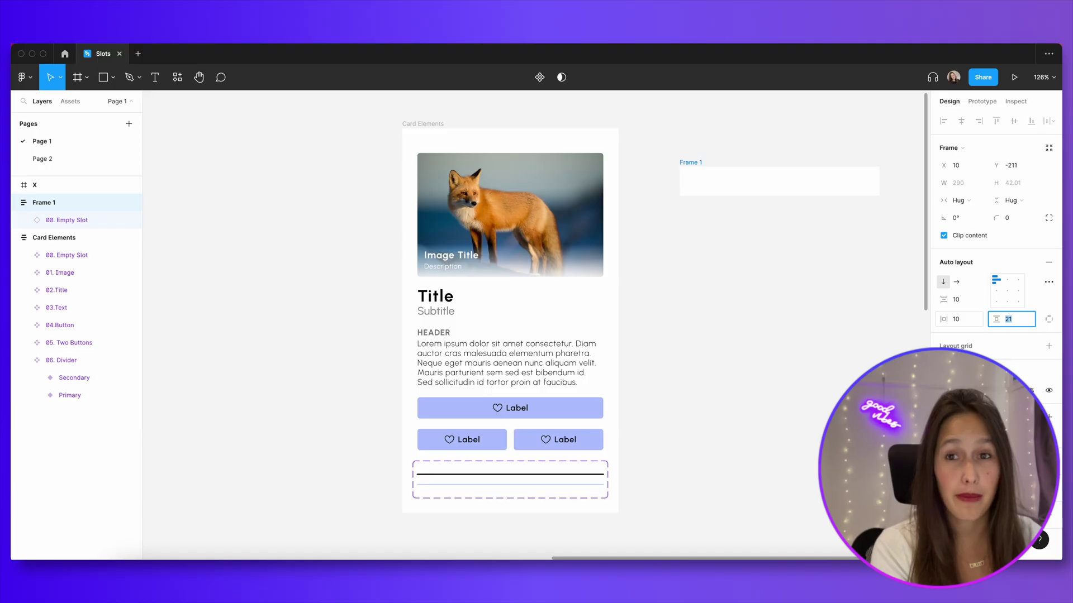
{"action": "type", "text": "20"}
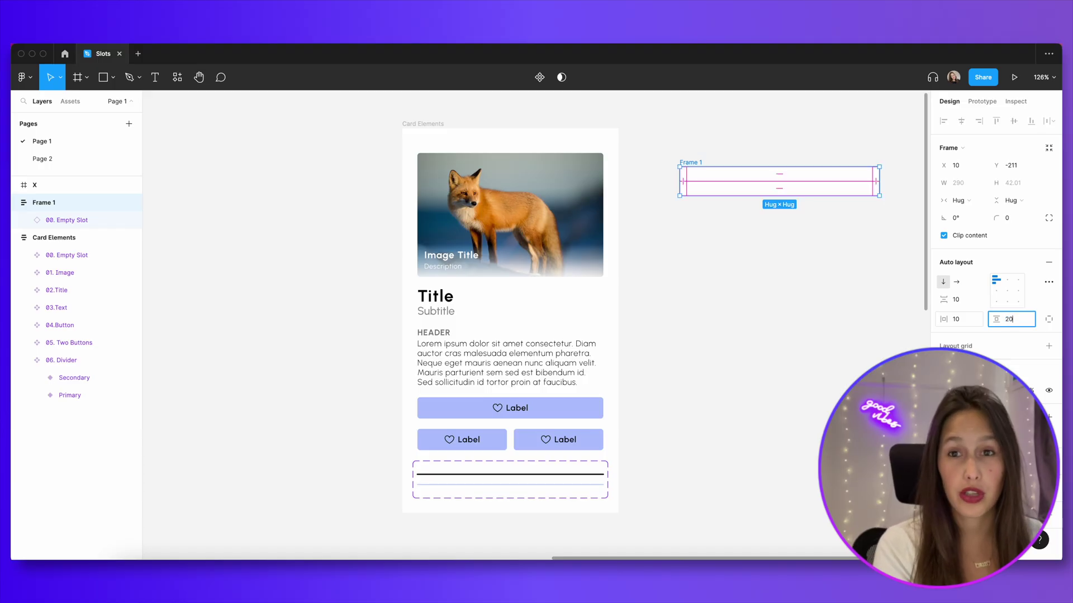
{"action": "left_click", "coordinate": [973, 302]}
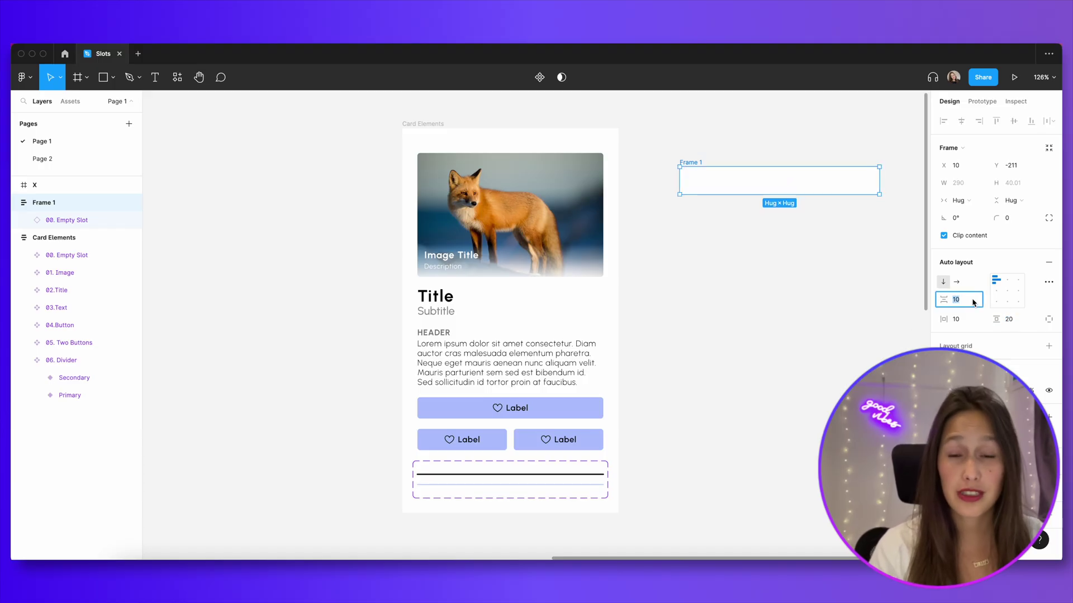
{"action": "type", "text": "5"}
{"action": "key", "text": "Return"}
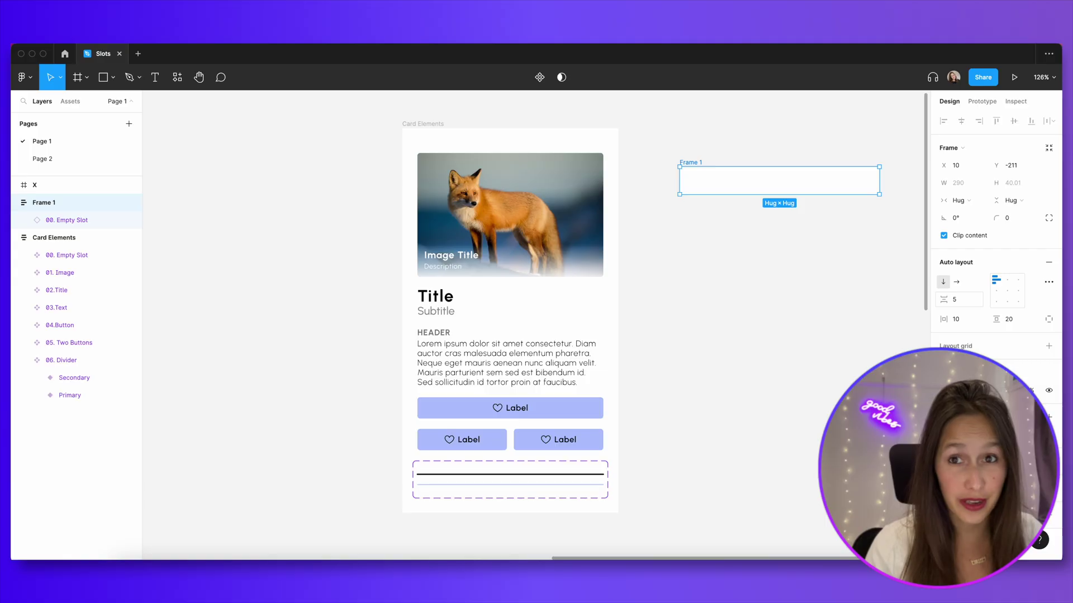
Select all six slots in the frame and batch-rename them Slot 1 through Slot 6.
{"action": "left_click", "coordinate": [98, 218]}
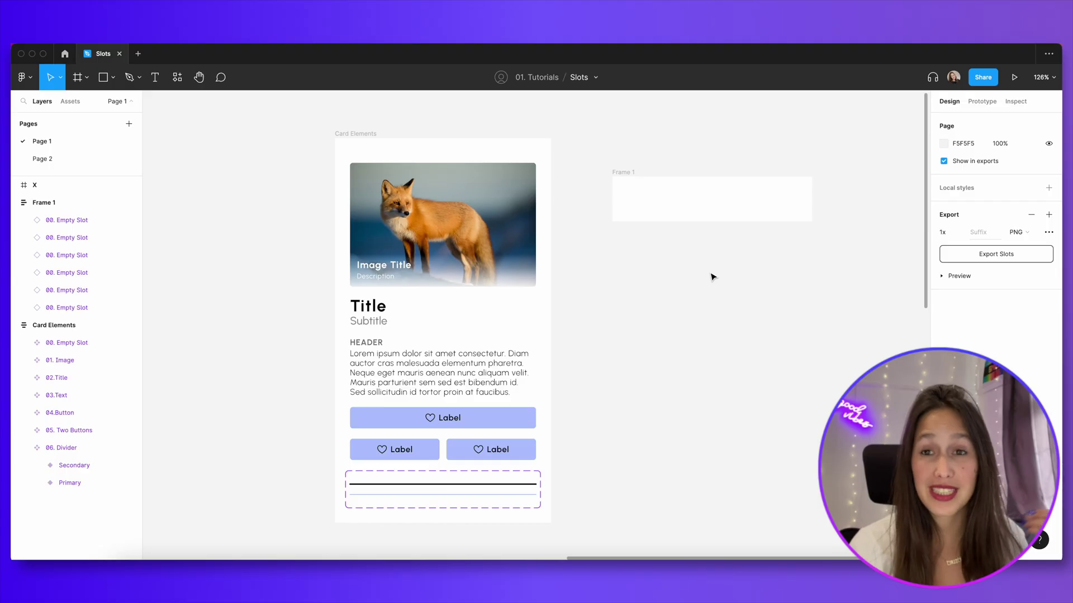
{"action": "left_click", "coordinate": [615, 172]}
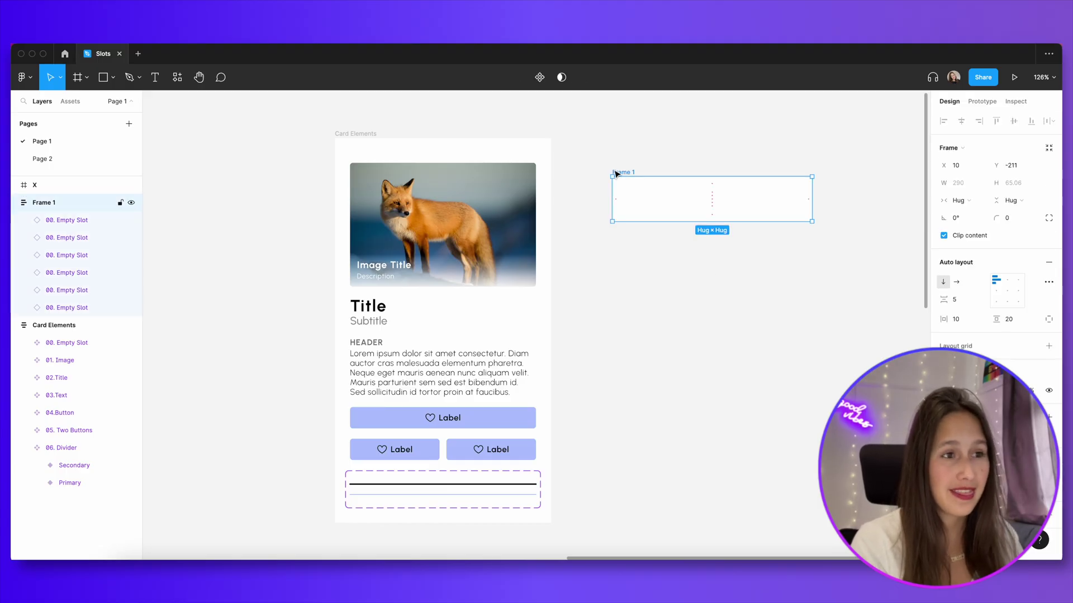
{"action": "key", "text": "Return"}
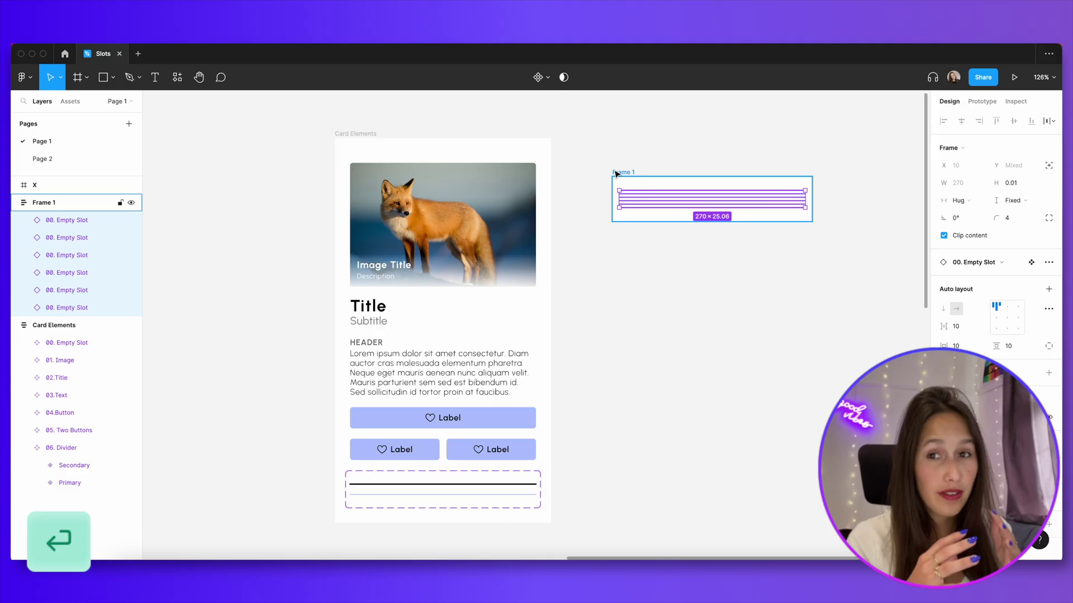
{"action": "key", "text": "super+r"}
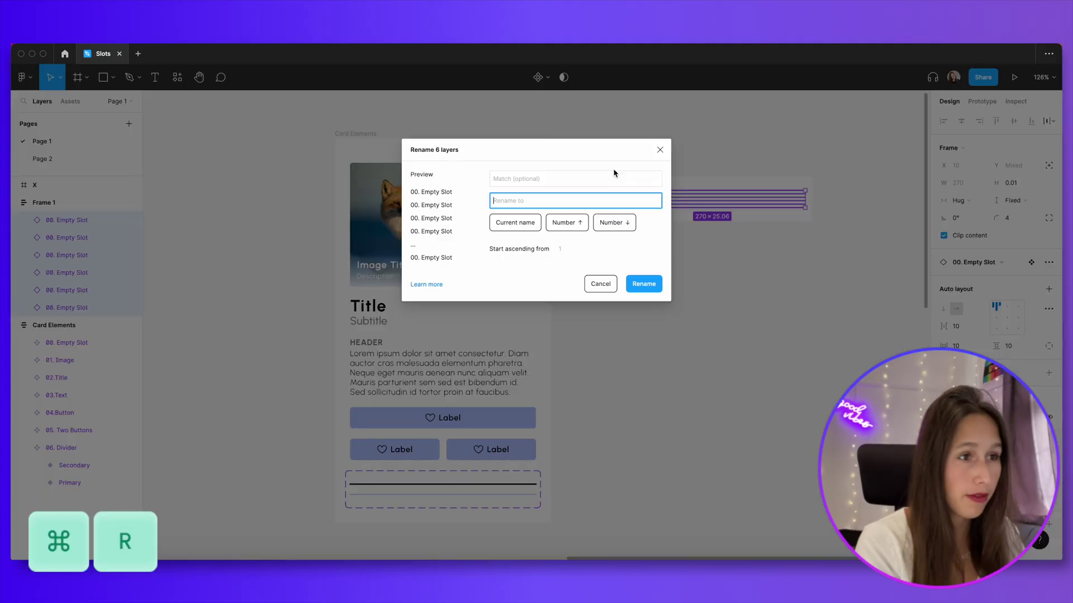
{"action": "type", "text": "Slot"}
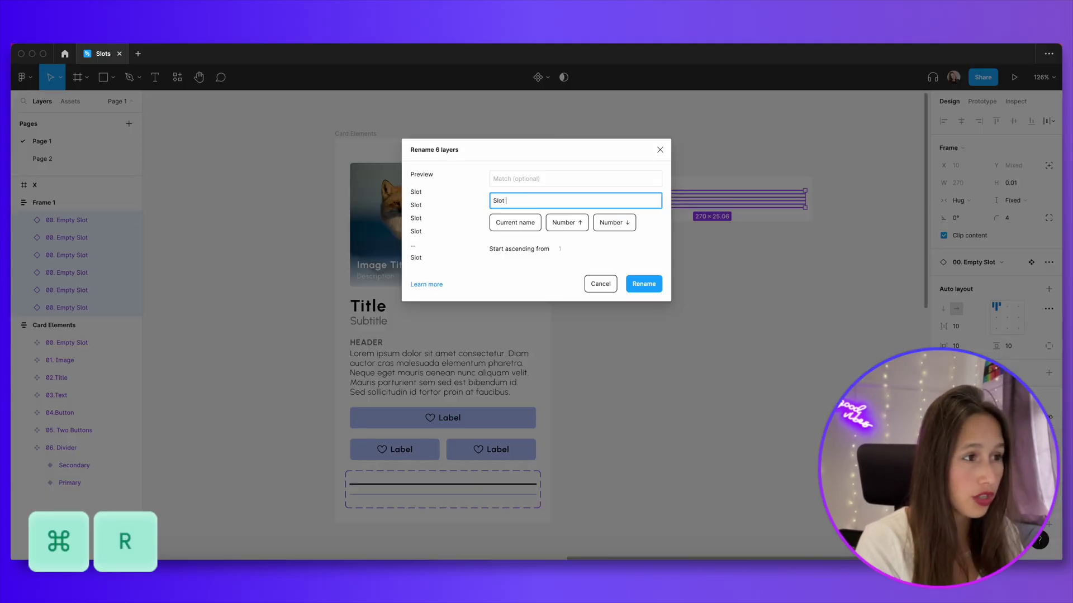
{"action": "left_click", "coordinate": [587, 226]}
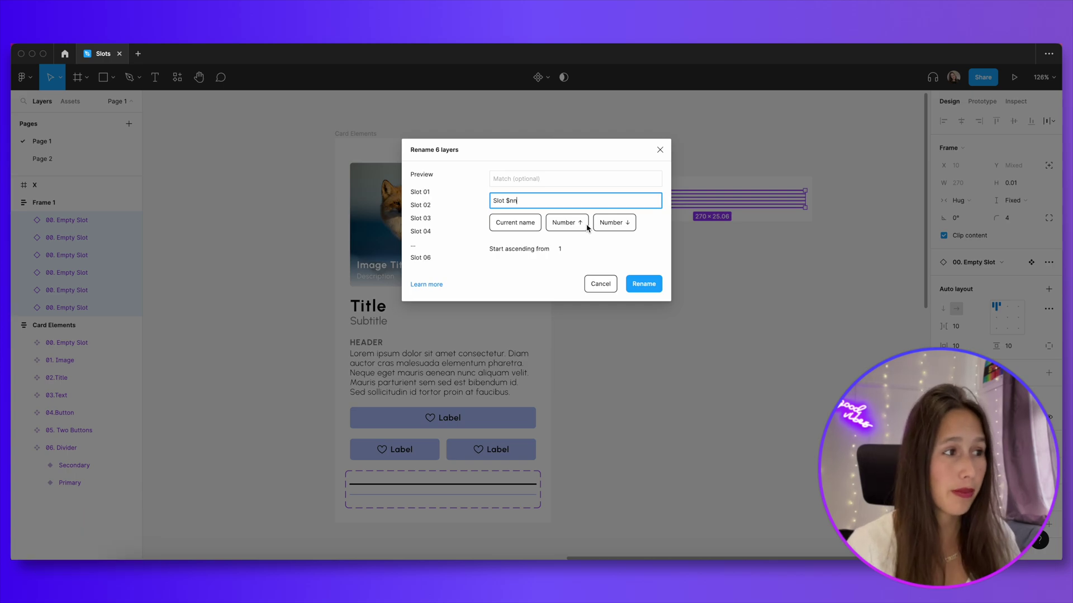
{"action": "key", "text": "BackSpace"}
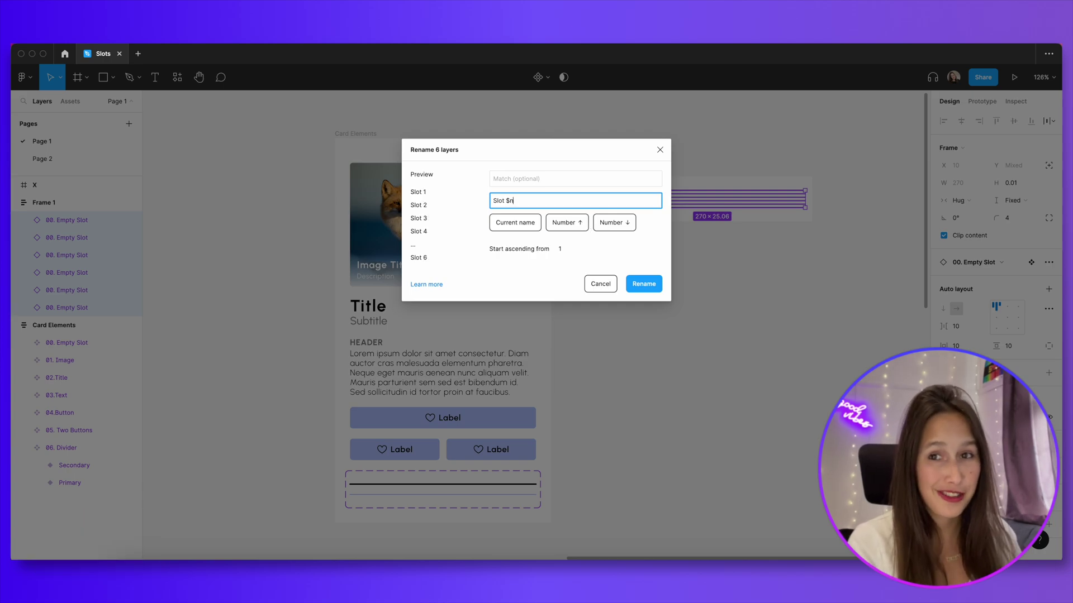
{"action": "key", "text": "Return"}
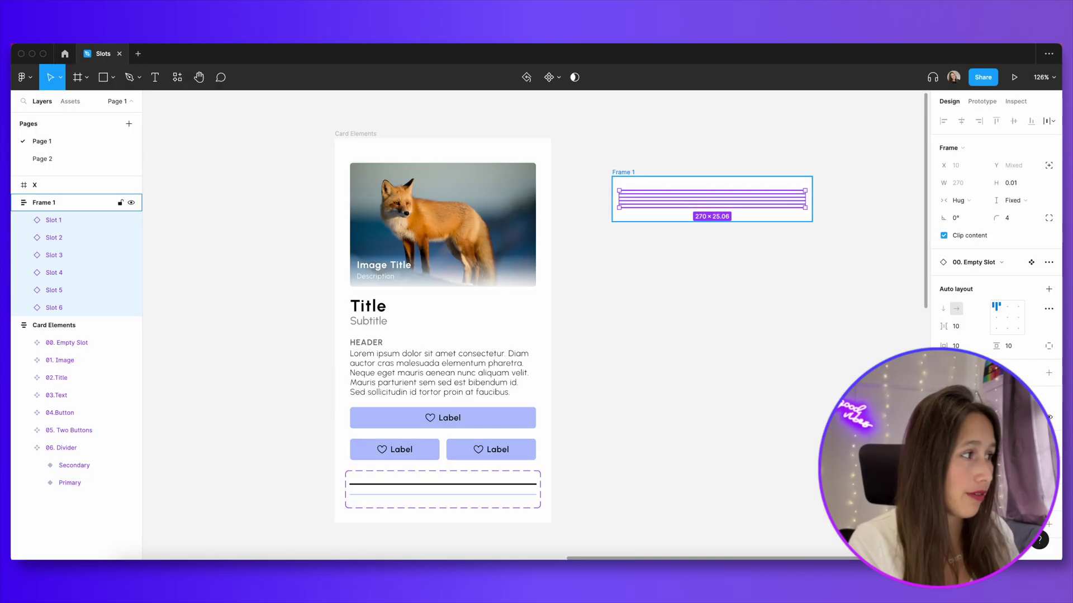
Inspect Slot 3, Slot 4 and Slot 5 individually in the layers list.
{"action": "left_click", "coordinate": [91, 261]}
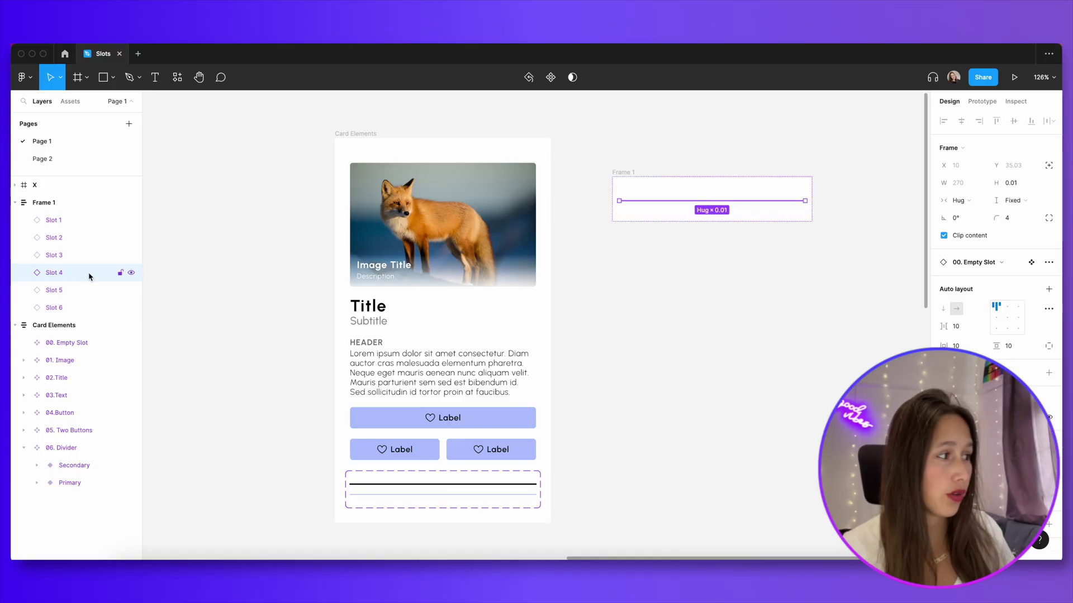
{"action": "left_click", "coordinate": [90, 273]}
{"action": "left_click", "coordinate": [89, 292]}
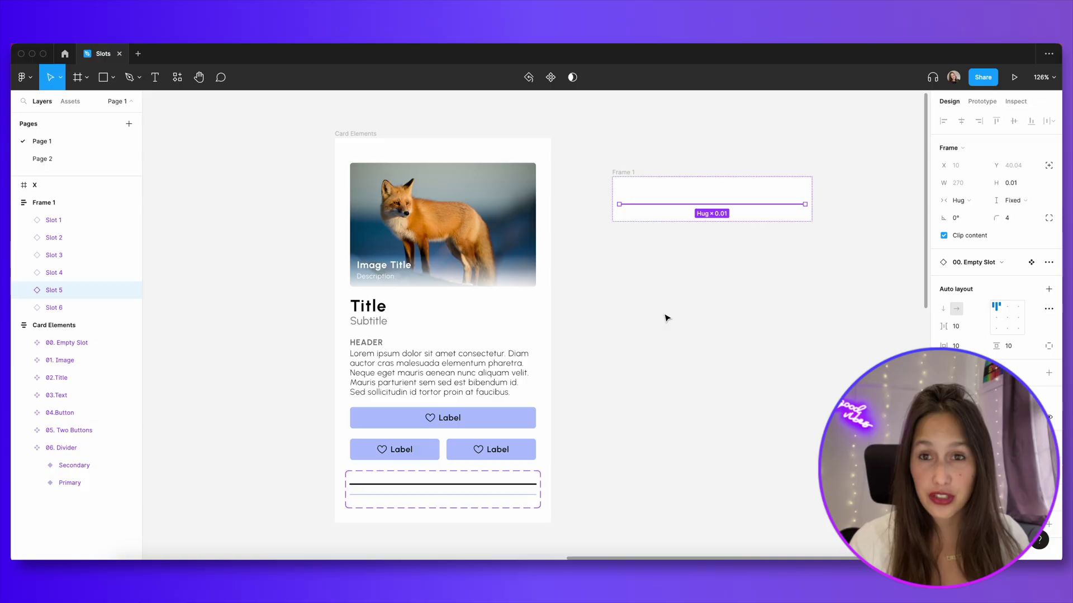
Rename the frame holding the slots to 'Card'.
{"action": "left_click", "coordinate": [629, 170]}
{"action": "double_click", "coordinate": [629, 169]}
{"action": "type", "text": "Card"}
{"action": "key", "text": "Return"}
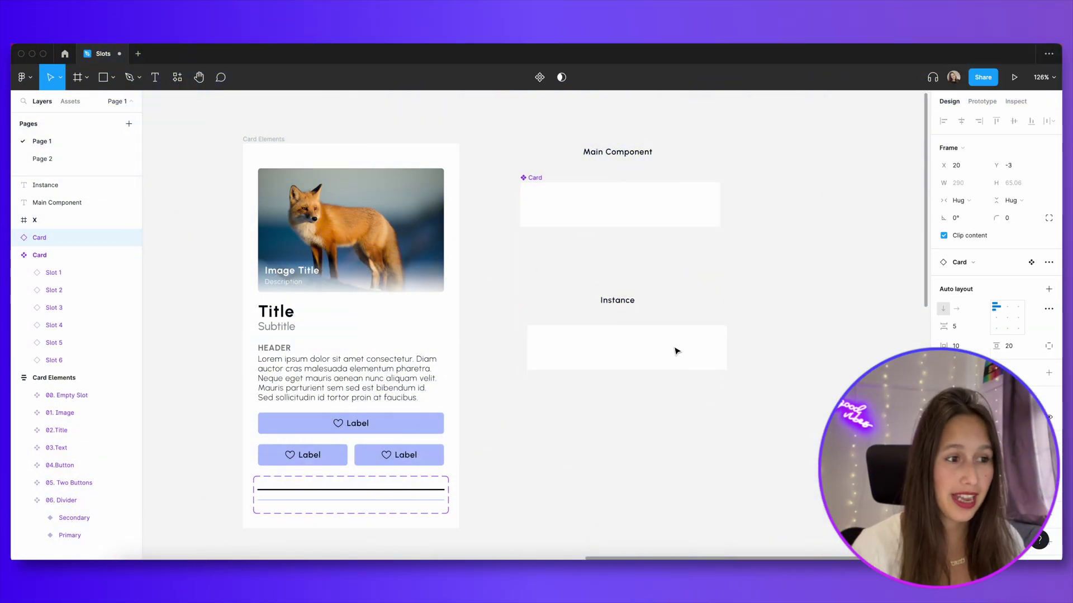
{"action": "left_click", "coordinate": [703, 217]}
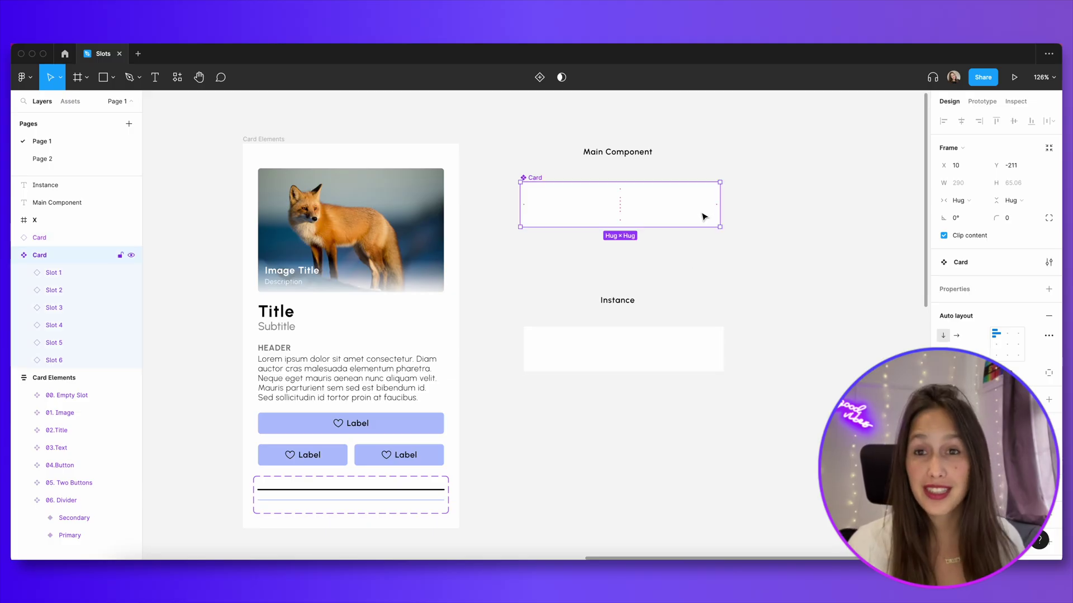
{"action": "left_click", "coordinate": [745, 491]}
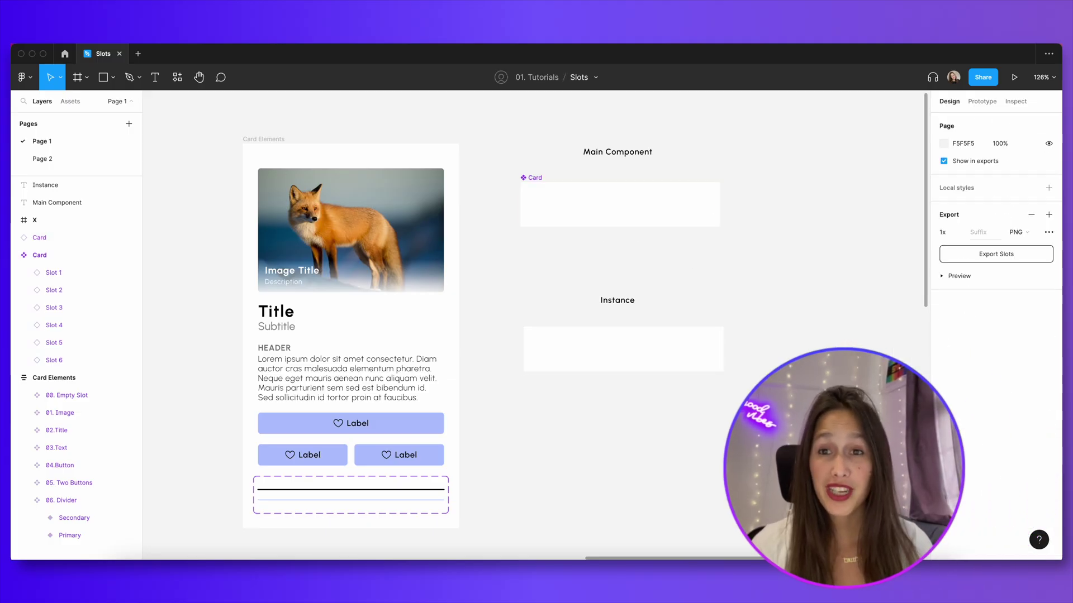
{"action": "left_click", "coordinate": [711, 362]}
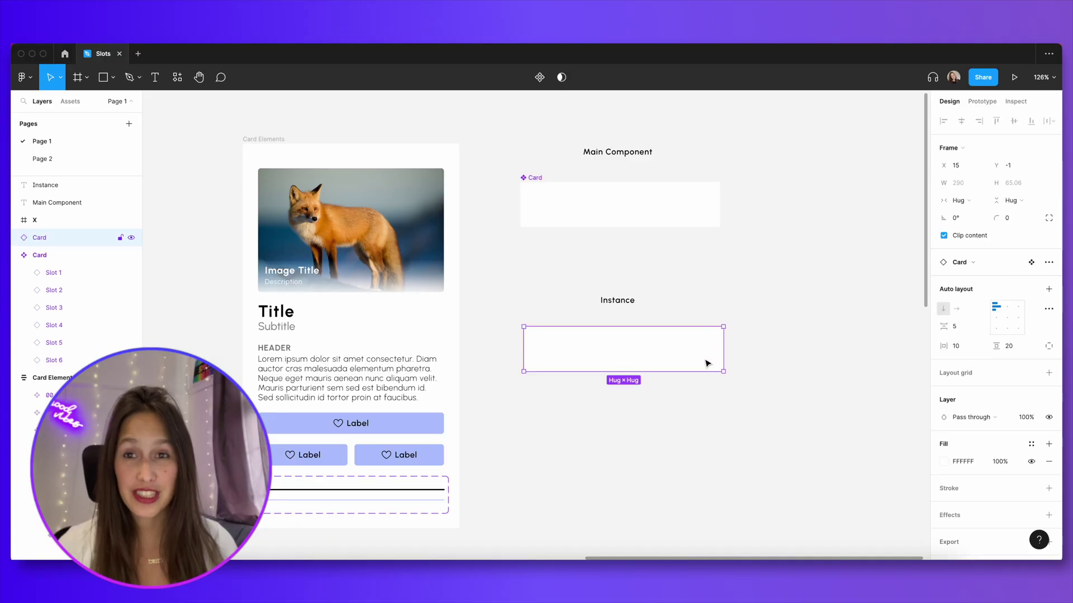
{"action": "double_click", "coordinate": [633, 347]}
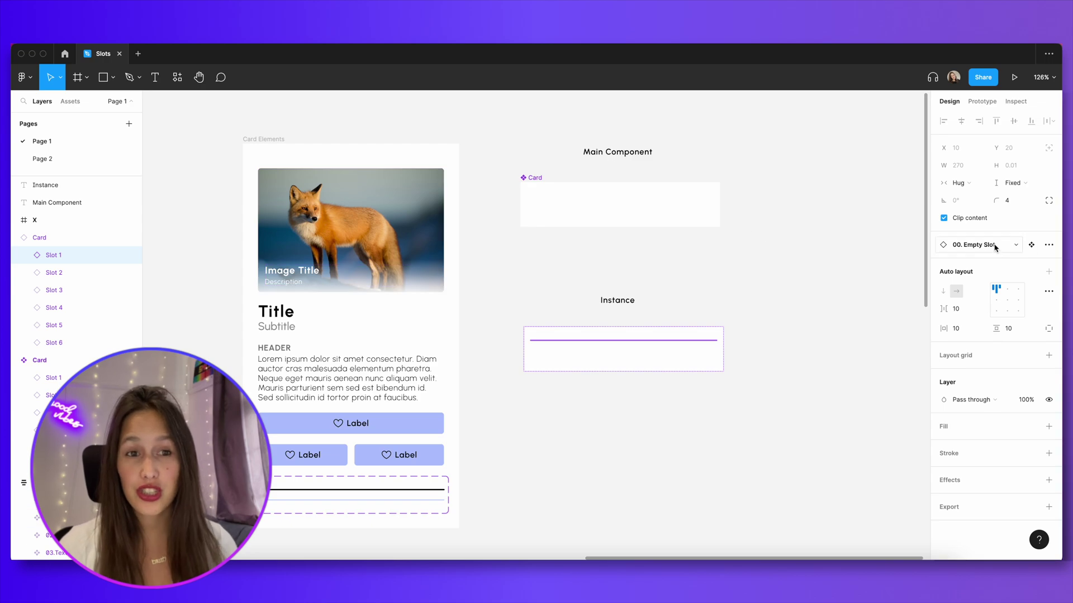
{"action": "left_click", "coordinate": [956, 203]}
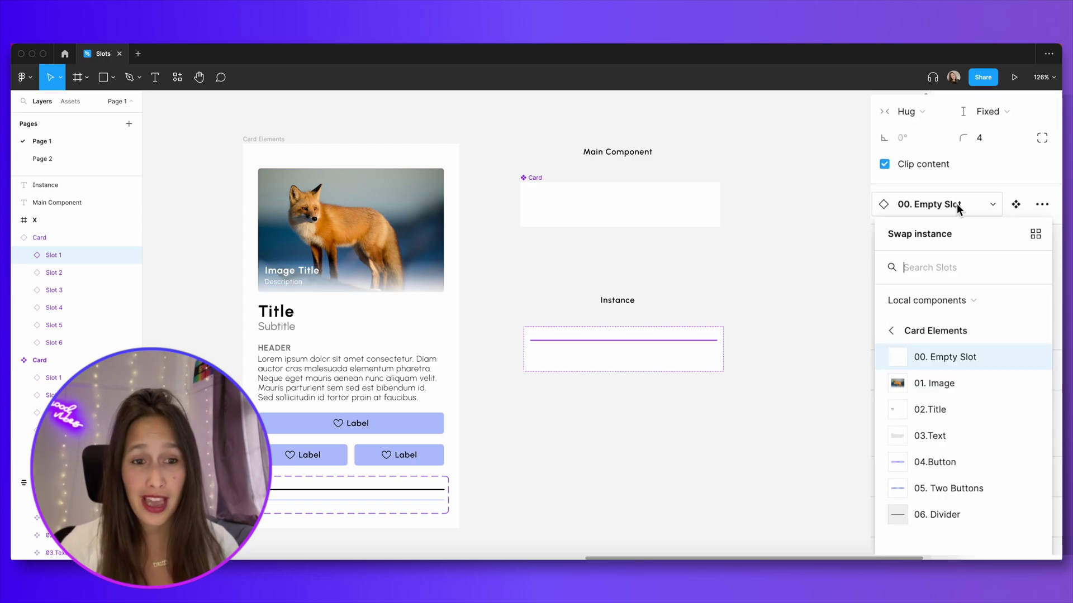
{"action": "left_click", "coordinate": [967, 467]}
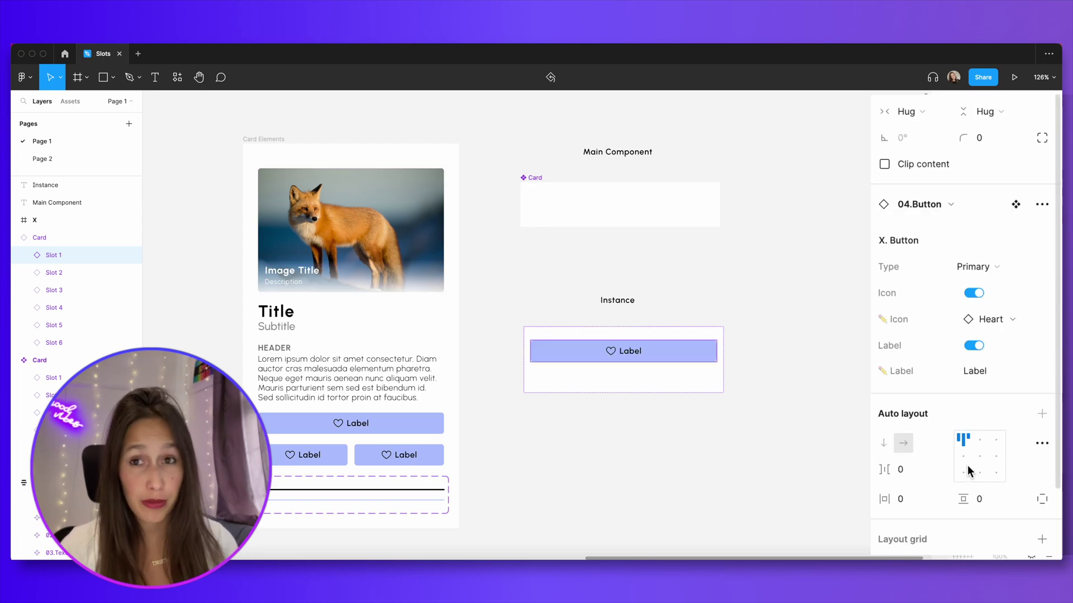
{"action": "key", "text": "ctrl+z"}
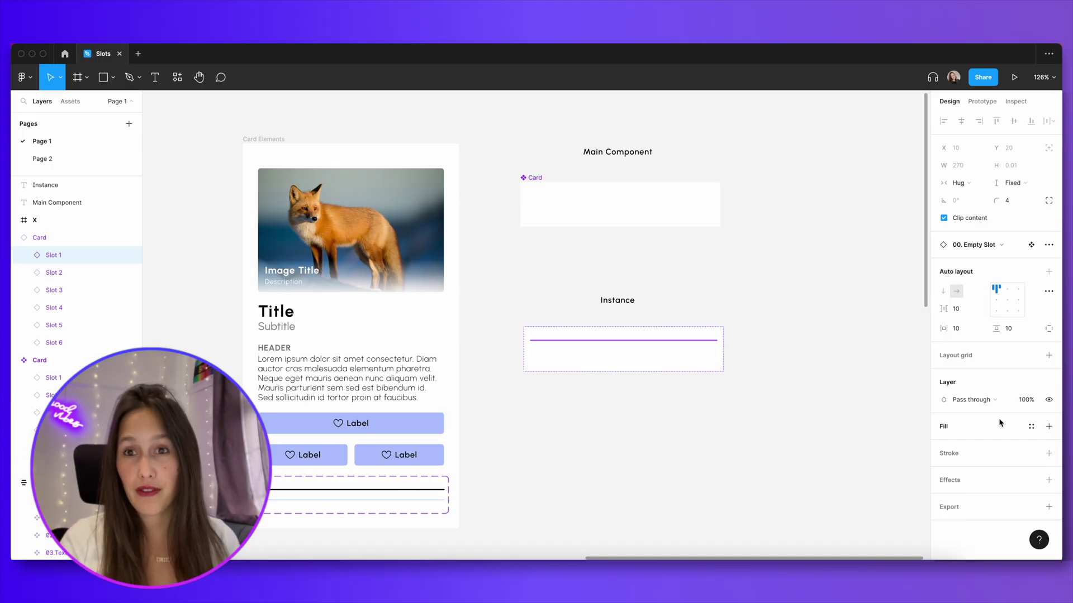
Add an instance swap property 'Slot 1' to the main Card's first slot, with no preferred values.
{"action": "left_click", "coordinate": [710, 225]}
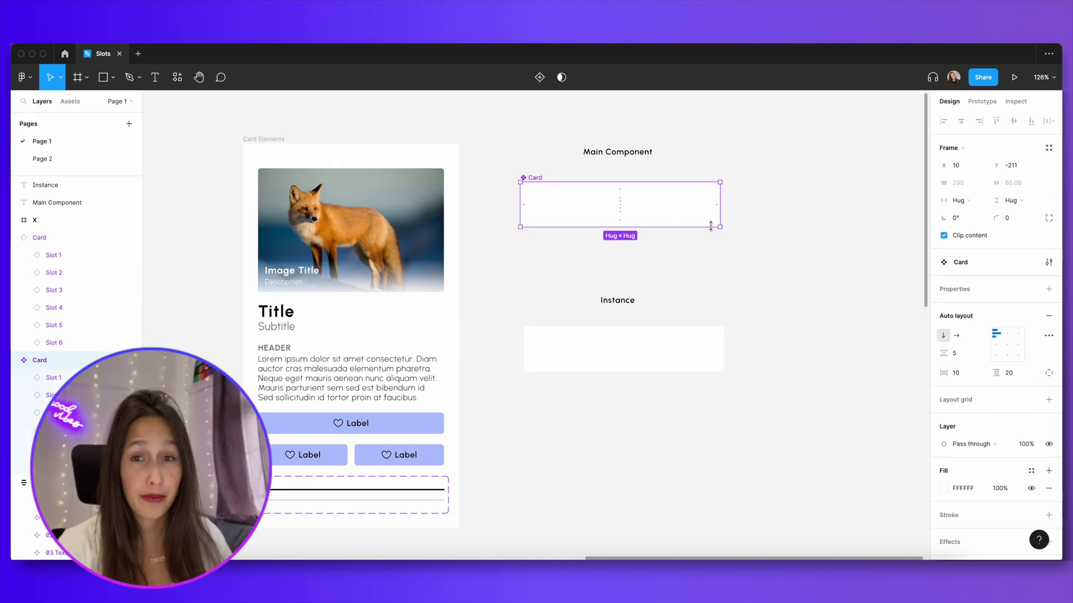
{"action": "left_click", "coordinate": [61, 378]}
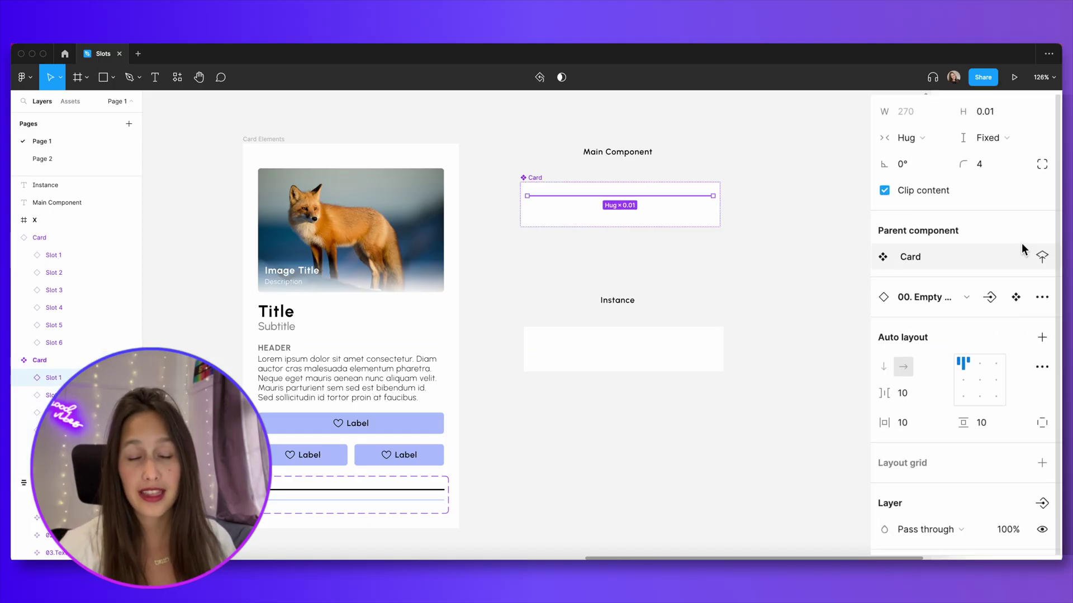
{"action": "left_click", "coordinate": [990, 299]}
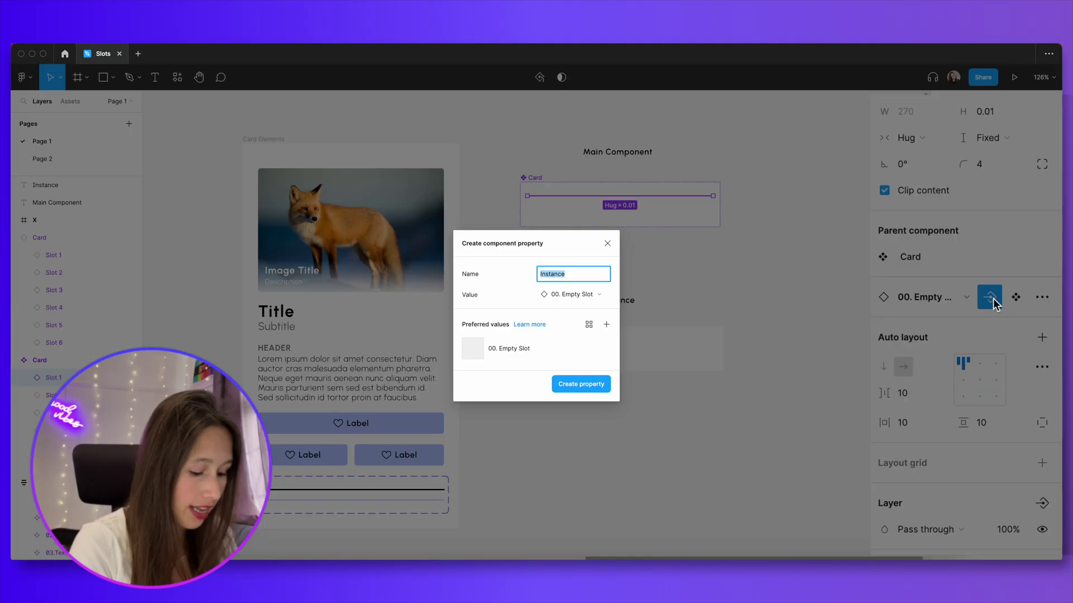
{"action": "type", "text": "Slot 1"}
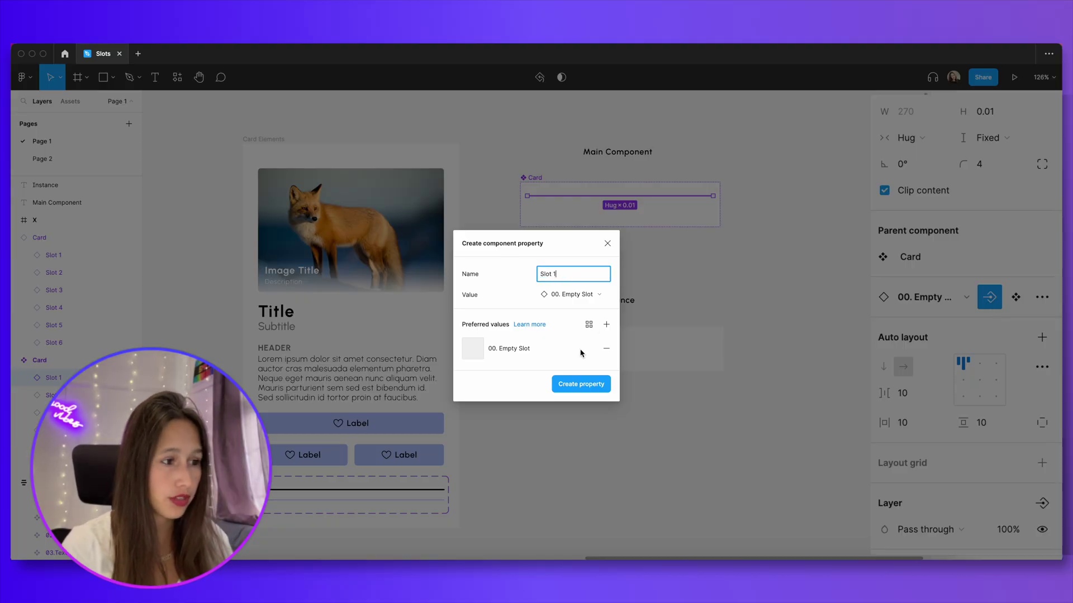
{"action": "left_click", "coordinate": [606, 349]}
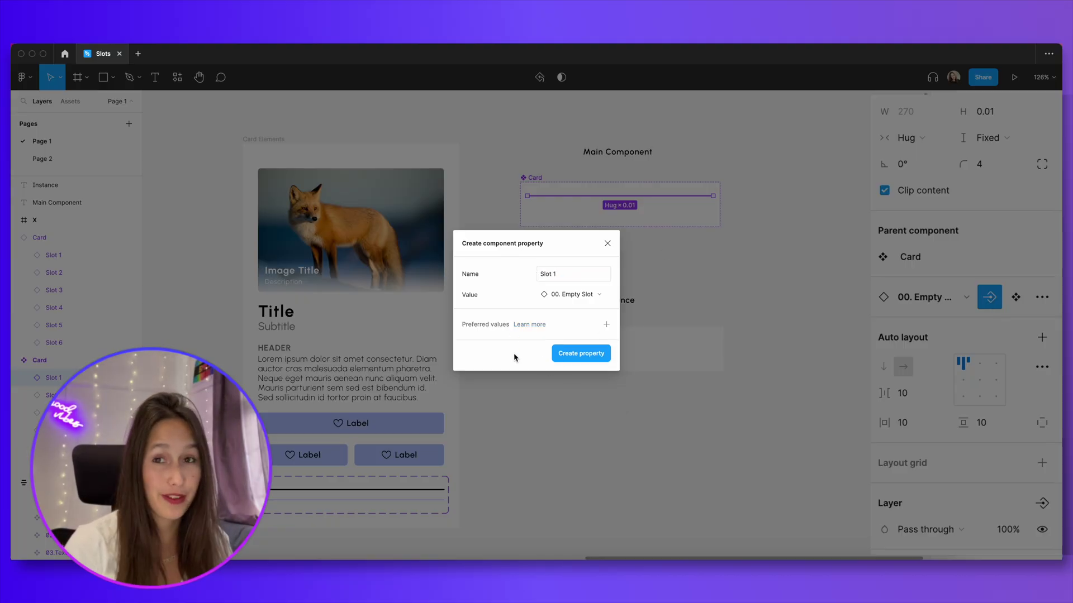
{"action": "left_click", "coordinate": [581, 355]}
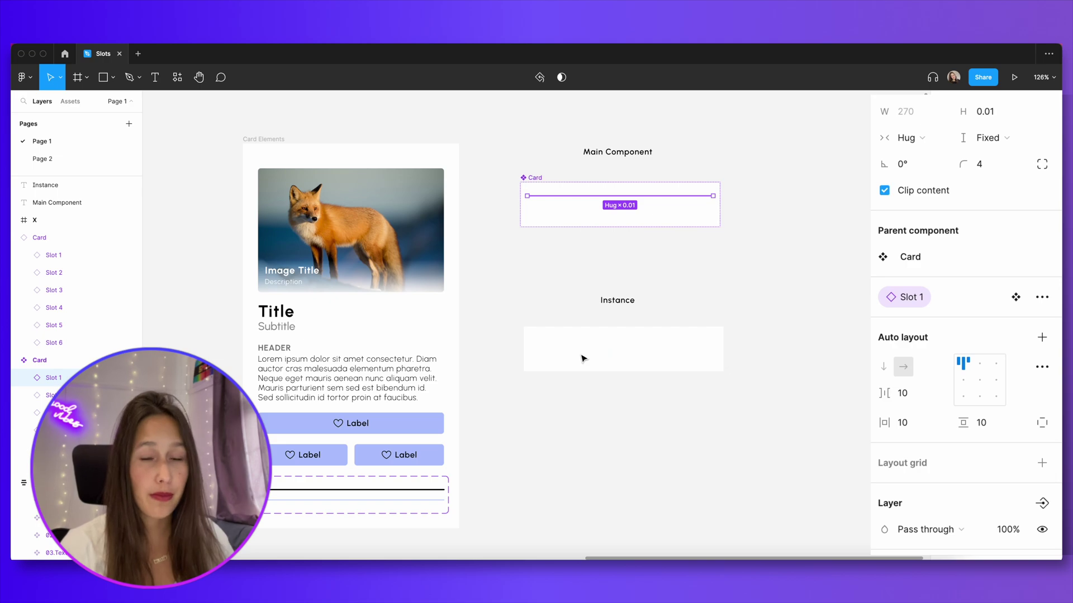
{"action": "left_click", "coordinate": [602, 346]}
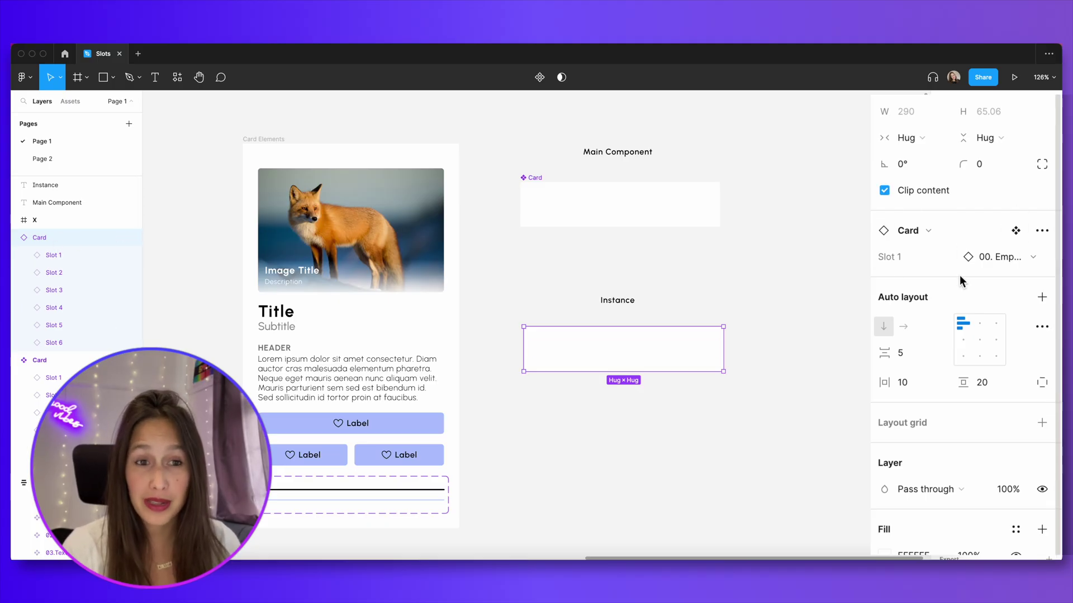
Set the Card instance's Slot 1 to 02.Title.
{"action": "left_click", "coordinate": [980, 260]}
{"action": "left_click", "coordinate": [935, 457]}
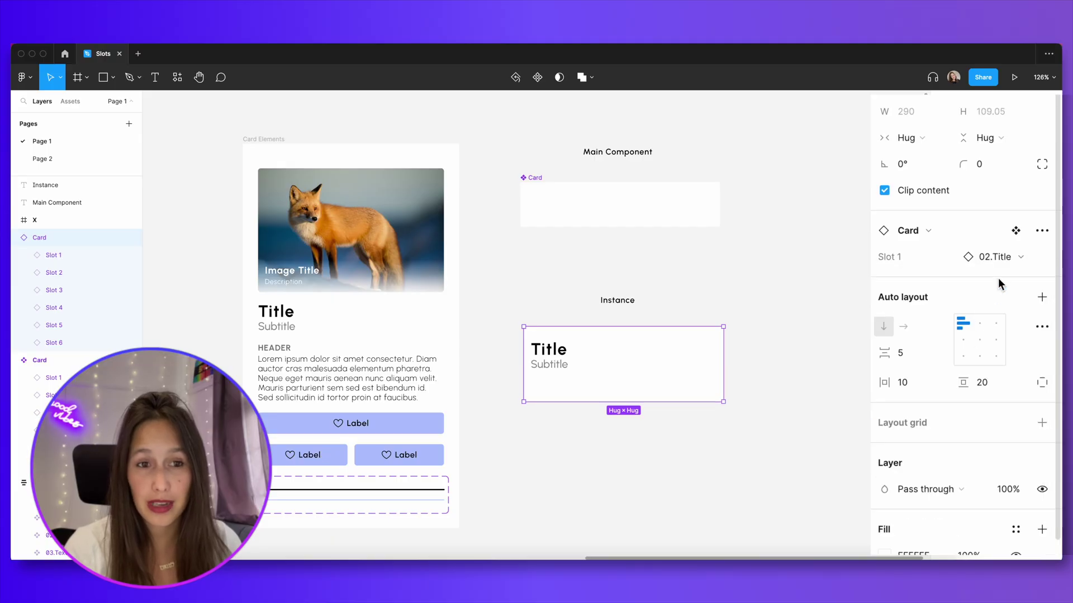
{"action": "left_click", "coordinate": [1001, 263]}
{"action": "left_click", "coordinate": [962, 427]}
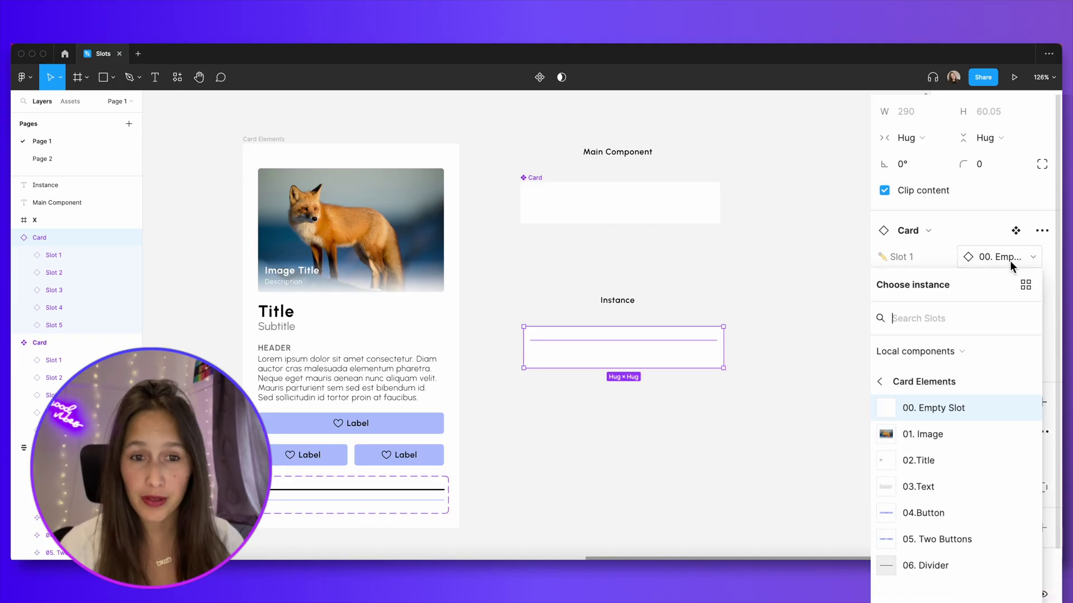
{"action": "left_click", "coordinate": [930, 459]}
Fill Slots 2–5 with 06. Divider, 01. Image, 03.Text and 04.Button.
{"action": "left_click", "coordinate": [1000, 284]}
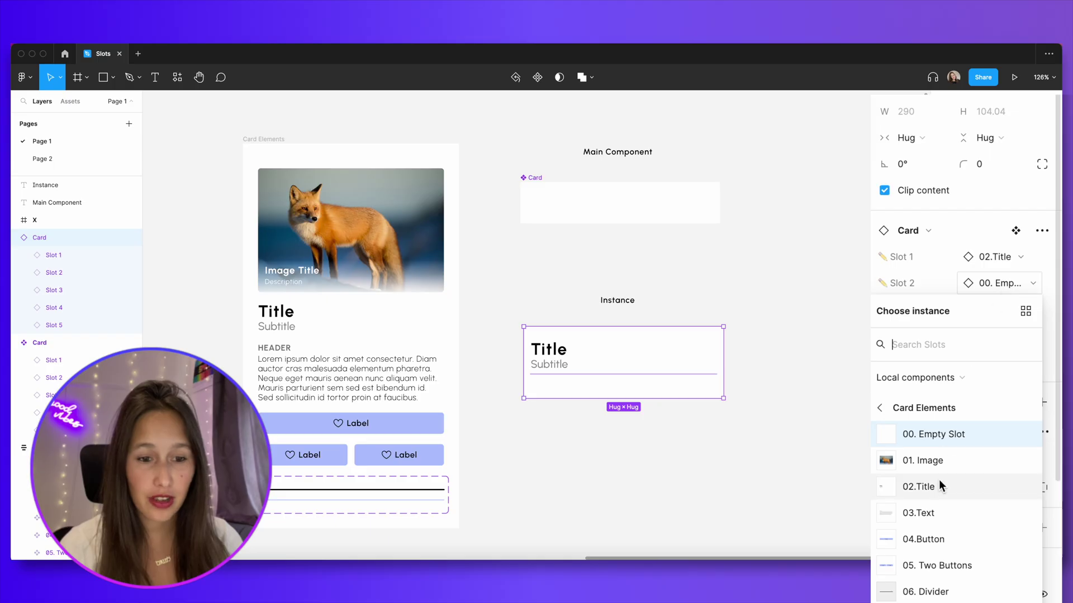
{"action": "left_click", "coordinate": [923, 585]}
{"action": "left_click", "coordinate": [1006, 312]}
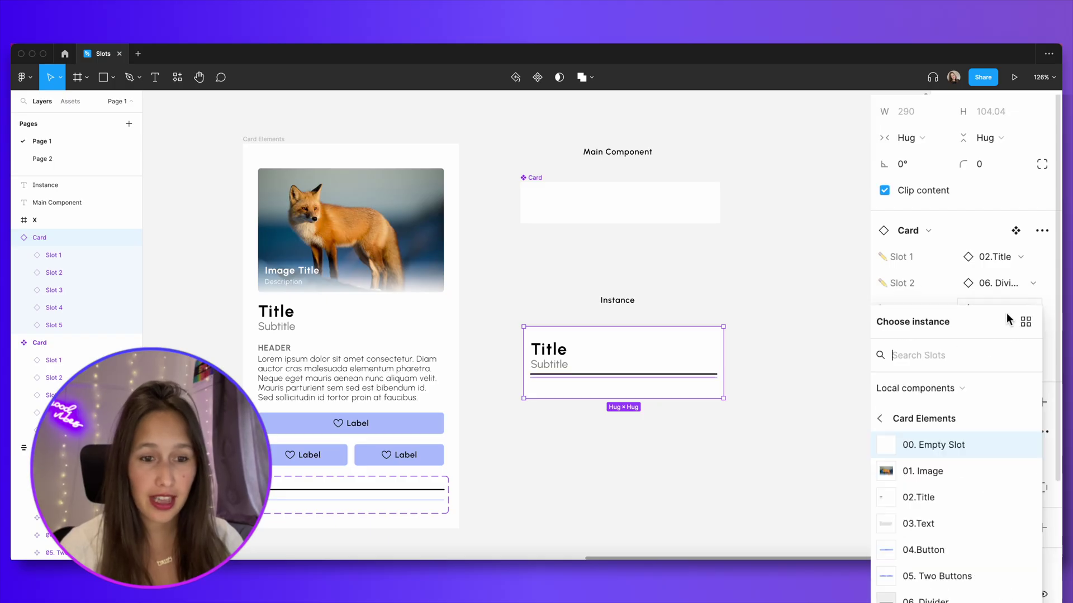
{"action": "left_click", "coordinate": [937, 472]}
{"action": "left_click", "coordinate": [982, 337]}
{"action": "left_click", "coordinate": [940, 523]}
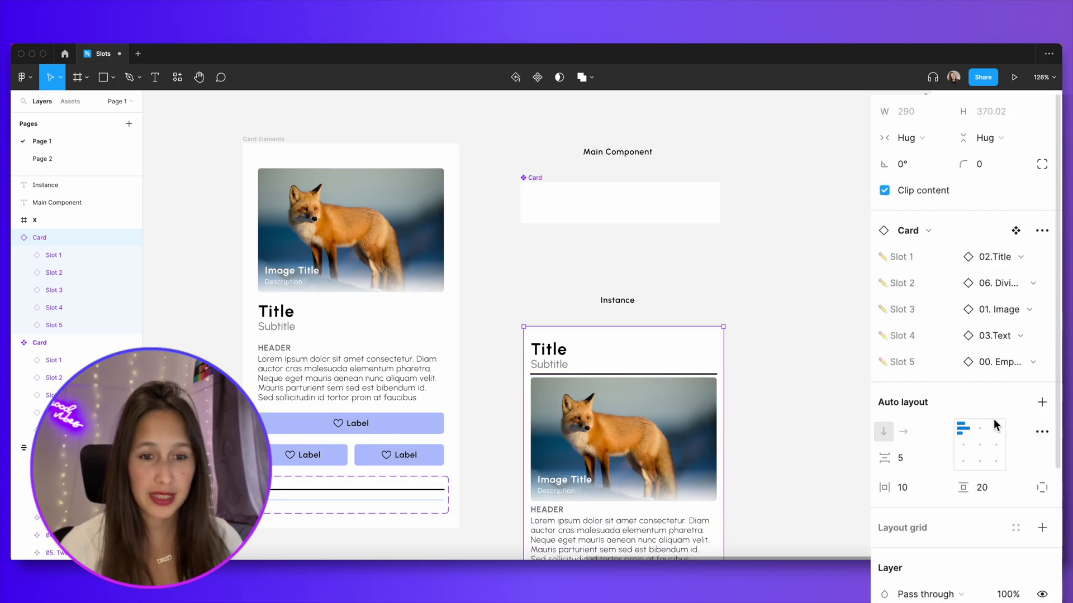
{"action": "left_click", "coordinate": [1009, 367]}
{"action": "left_click", "coordinate": [921, 546]}
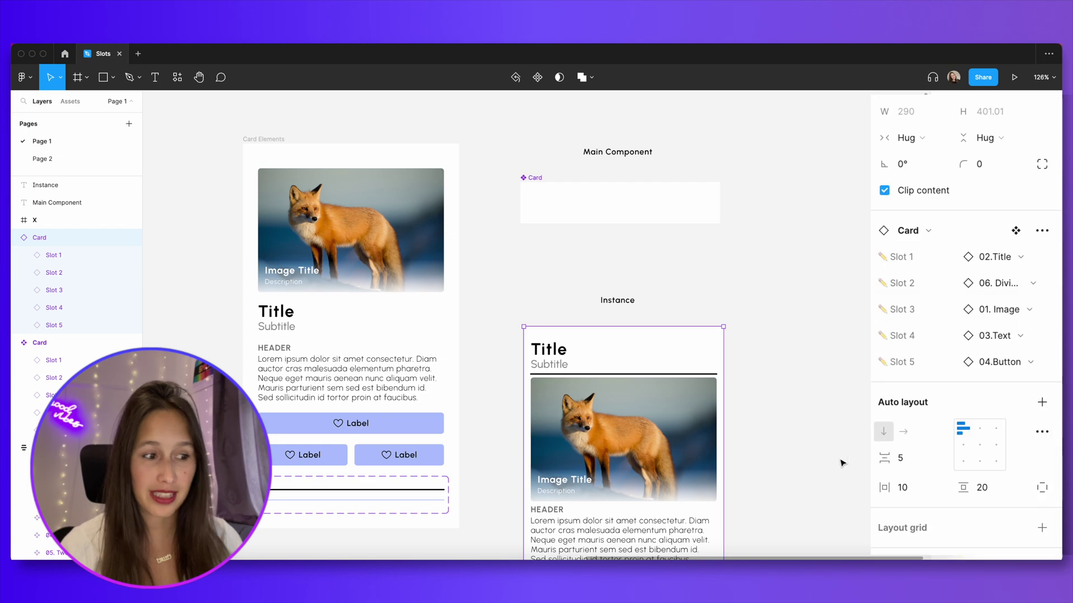
Add 01. Image and 02.Title as preferred values on the main Card's Slot 1 property.
{"action": "scroll", "coordinate": [842, 462], "scroll_direction": "down", "scroll_amount": 5}
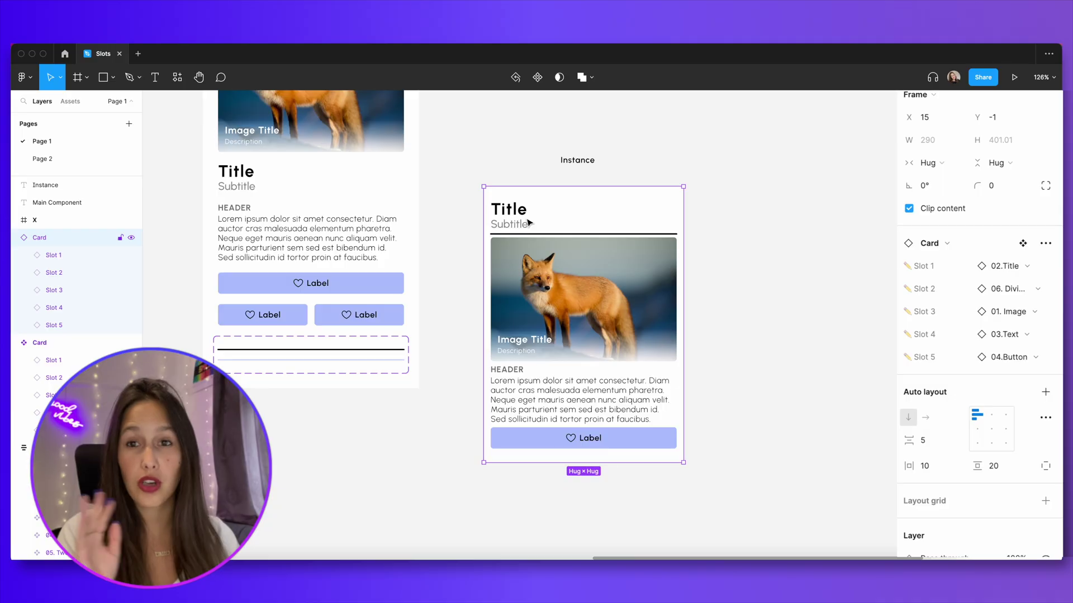
{"action": "scroll", "coordinate": [529, 223], "scroll_direction": "up", "scroll_amount": 5}
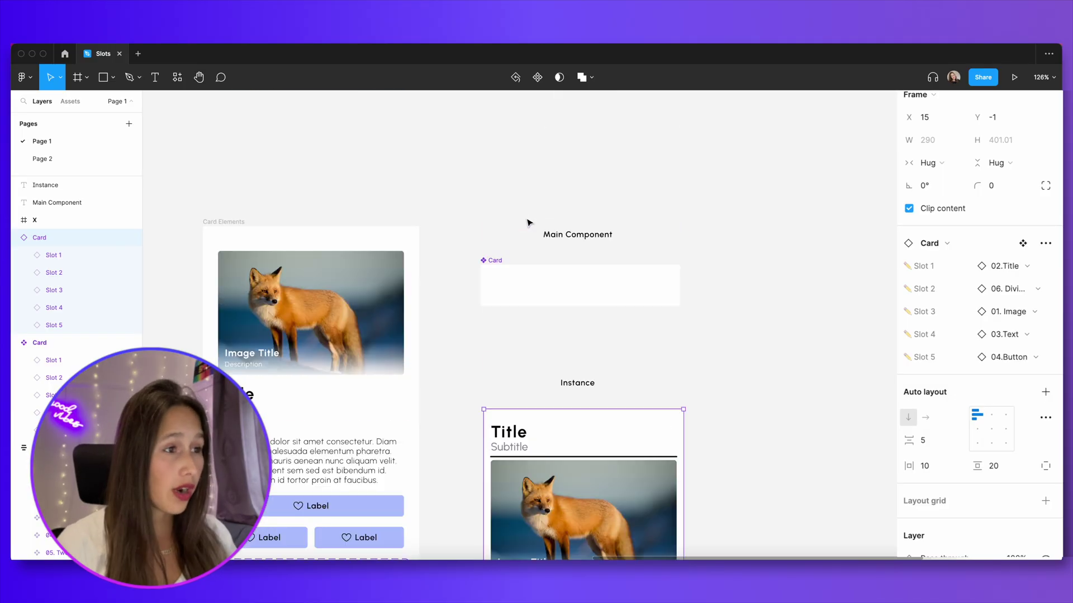
{"action": "left_click", "coordinate": [553, 293]}
{"action": "mouse_move", "coordinate": [991, 306]}
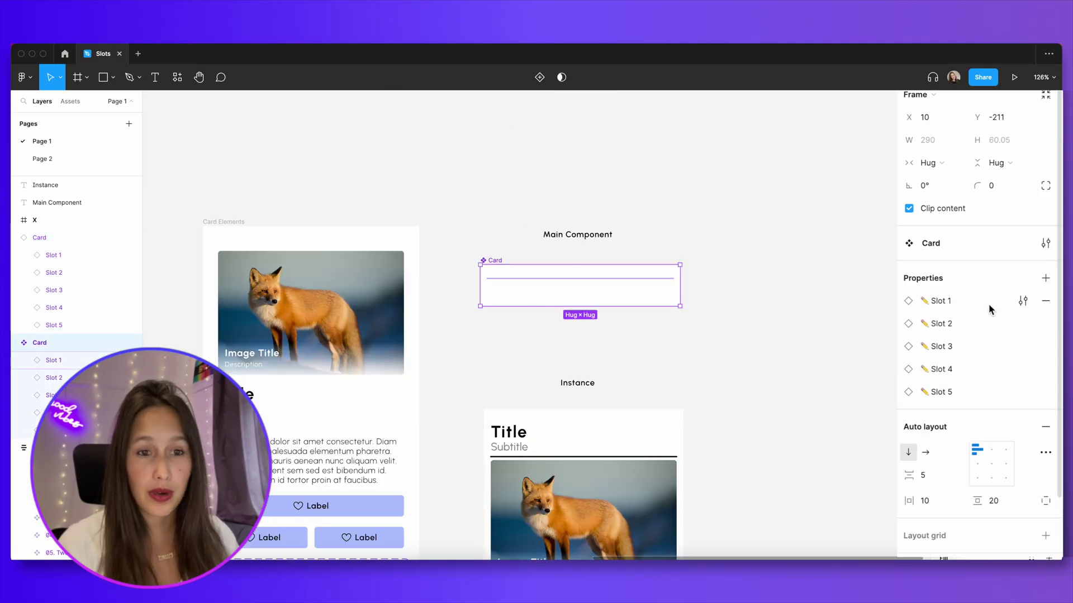
{"action": "left_click", "coordinate": [1023, 305]}
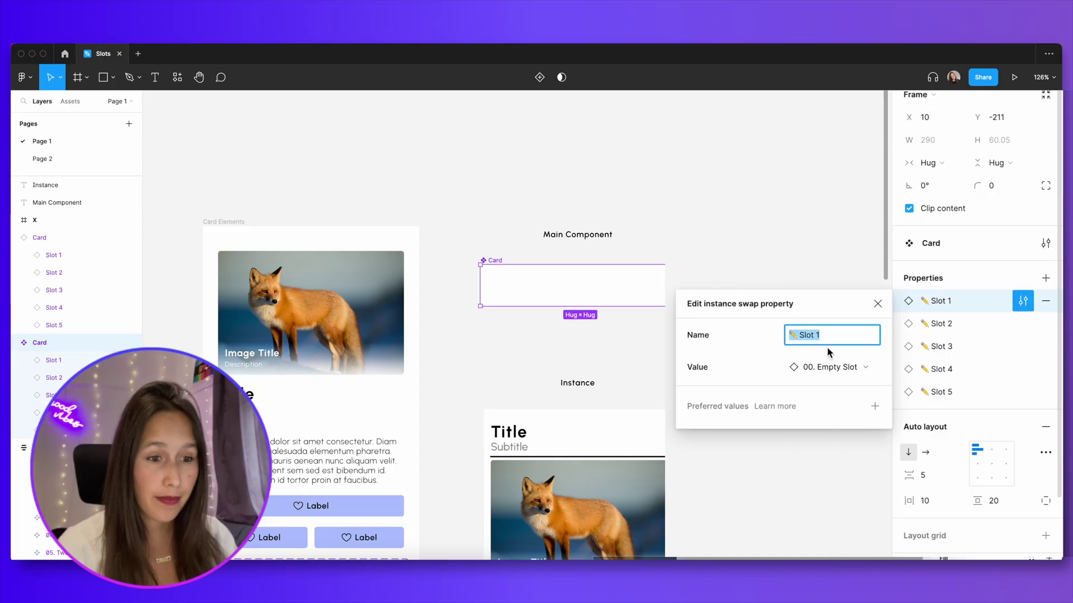
{"action": "left_click", "coordinate": [881, 410]}
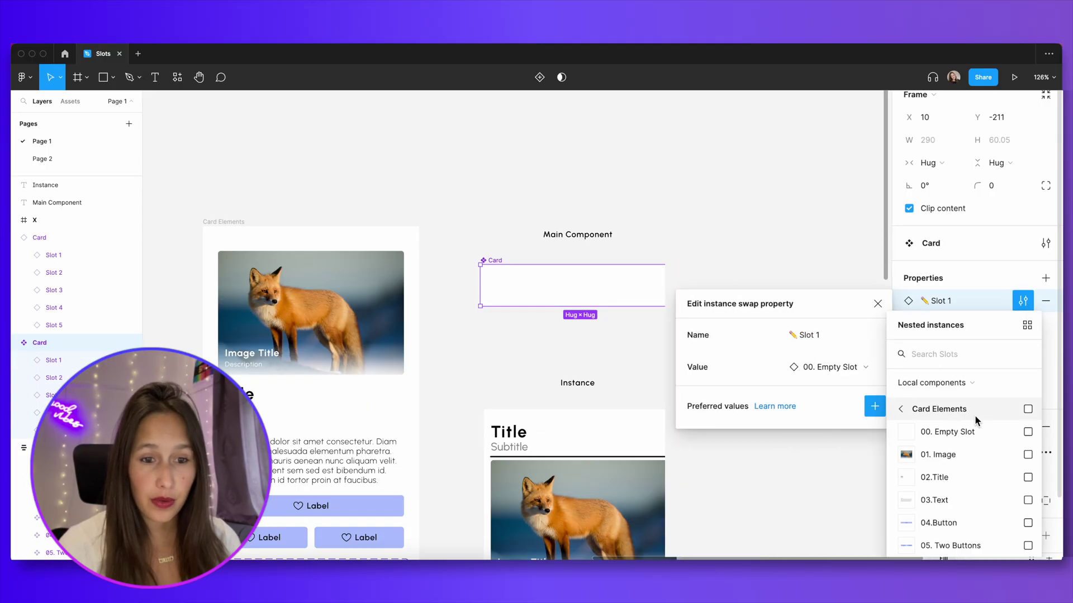
{"action": "left_click", "coordinate": [1008, 456]}
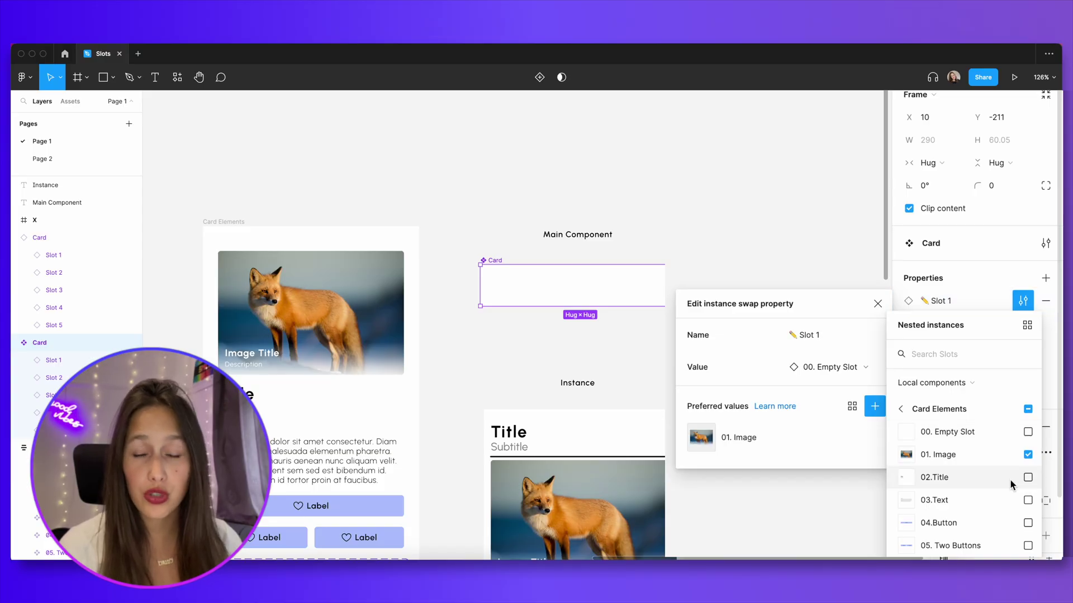
{"action": "left_click", "coordinate": [1011, 478]}
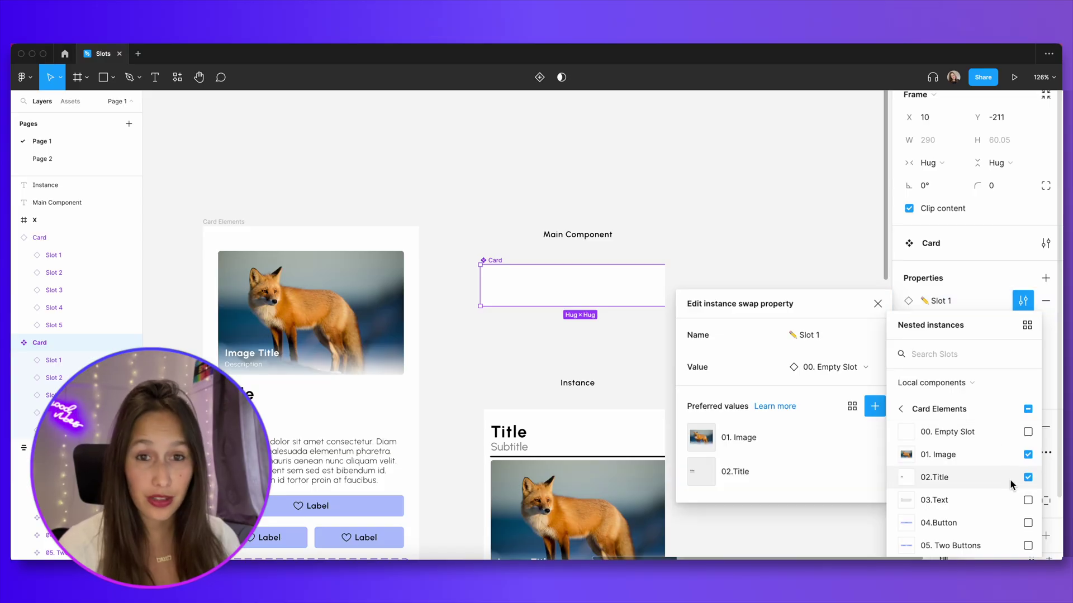
{"action": "left_click", "coordinate": [878, 304]}
{"action": "left_click", "coordinate": [799, 389]}
{"action": "scroll", "coordinate": [799, 390], "scroll_direction": "down", "scroll_amount": 5}
{"action": "left_click", "coordinate": [654, 273]}
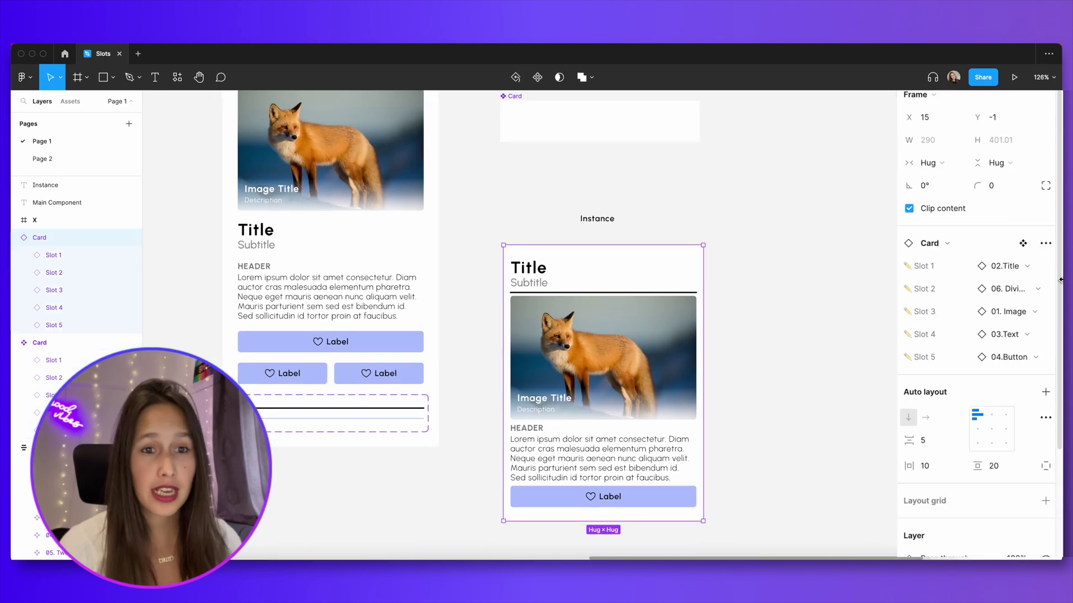
{"action": "left_click", "coordinate": [1019, 268]}
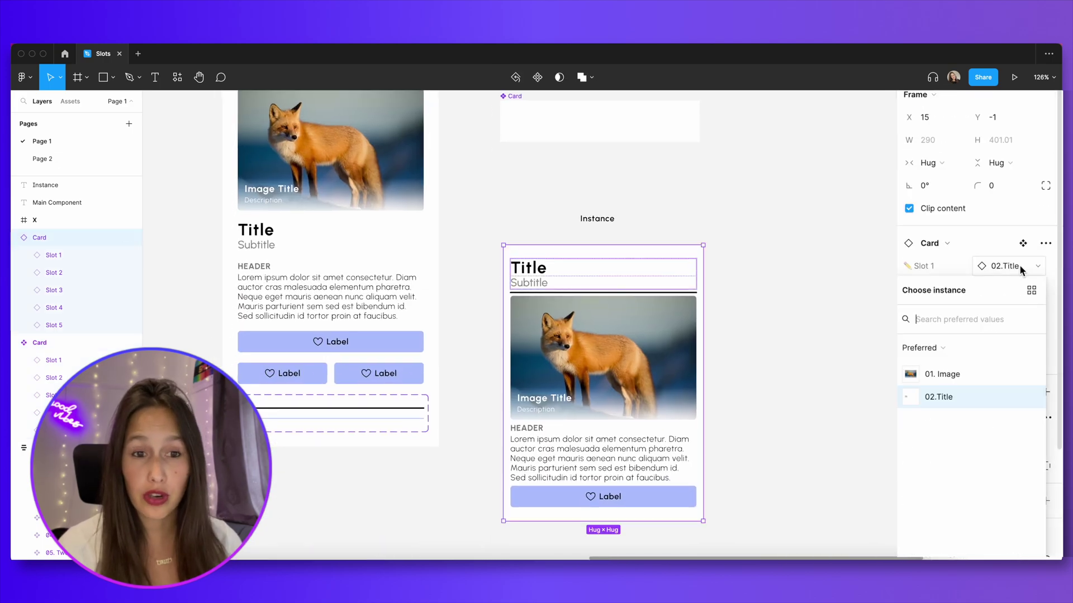
{"action": "left_click", "coordinate": [945, 353]}
{"action": "left_click", "coordinate": [926, 403]}
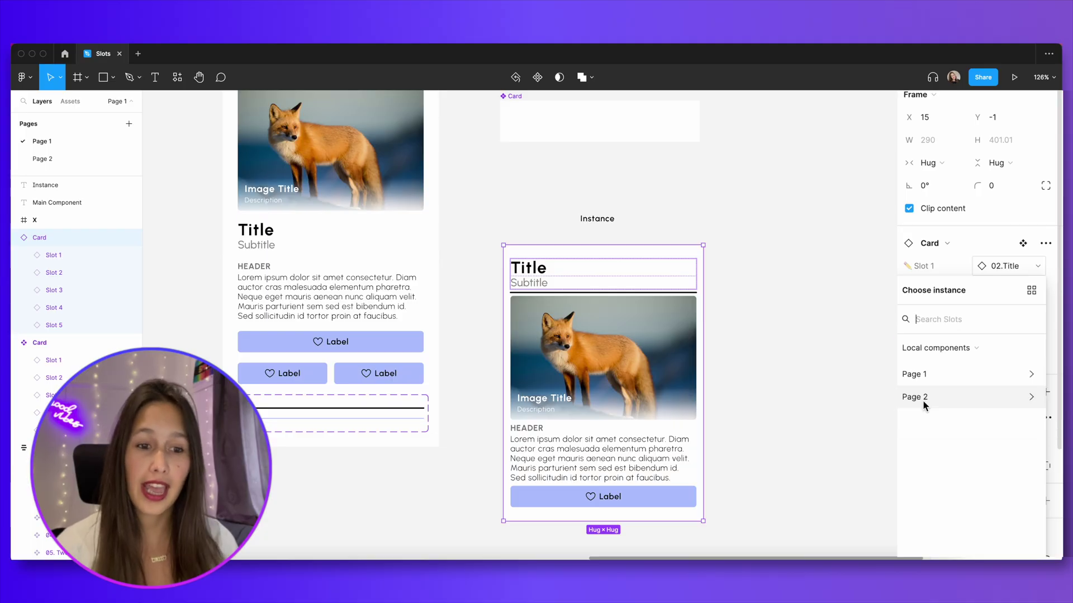
{"action": "left_click", "coordinate": [954, 374]}
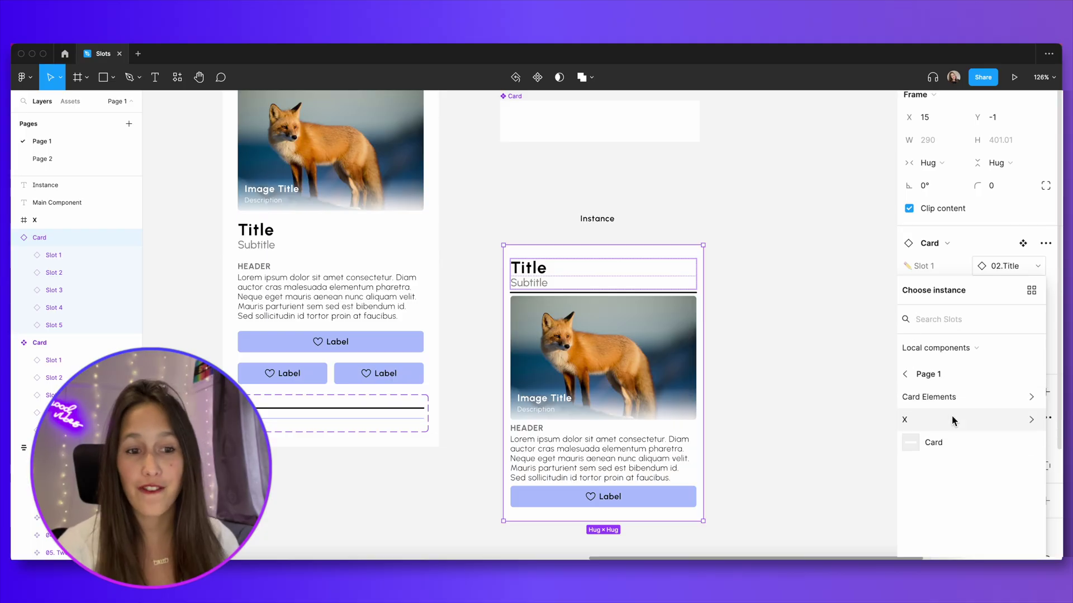
{"action": "left_click", "coordinate": [985, 403]}
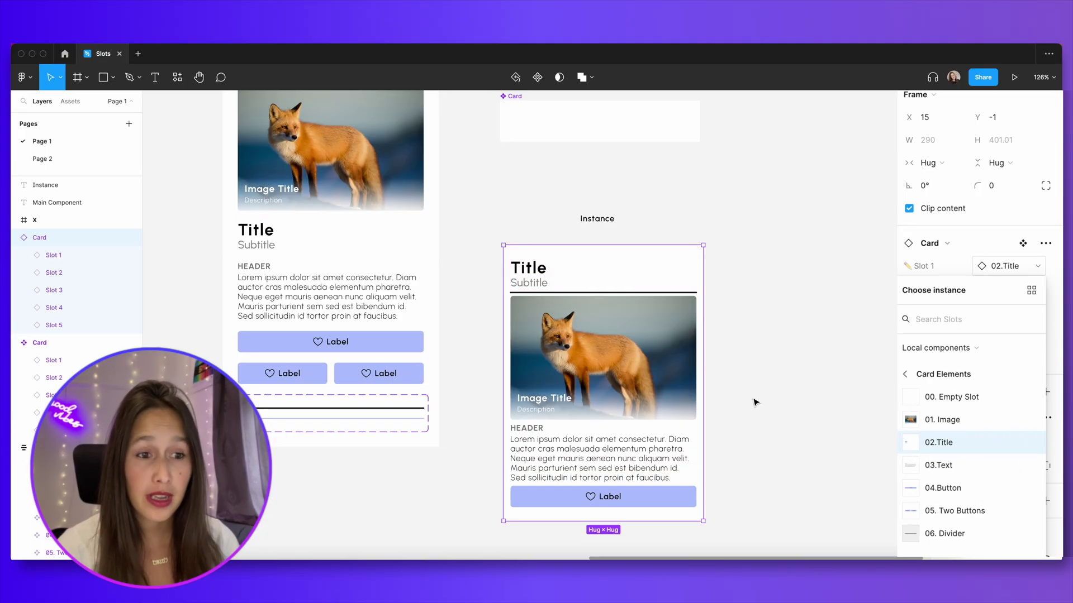
{"action": "key", "text": "Escape"}
{"action": "left_click", "coordinate": [1033, 274]}
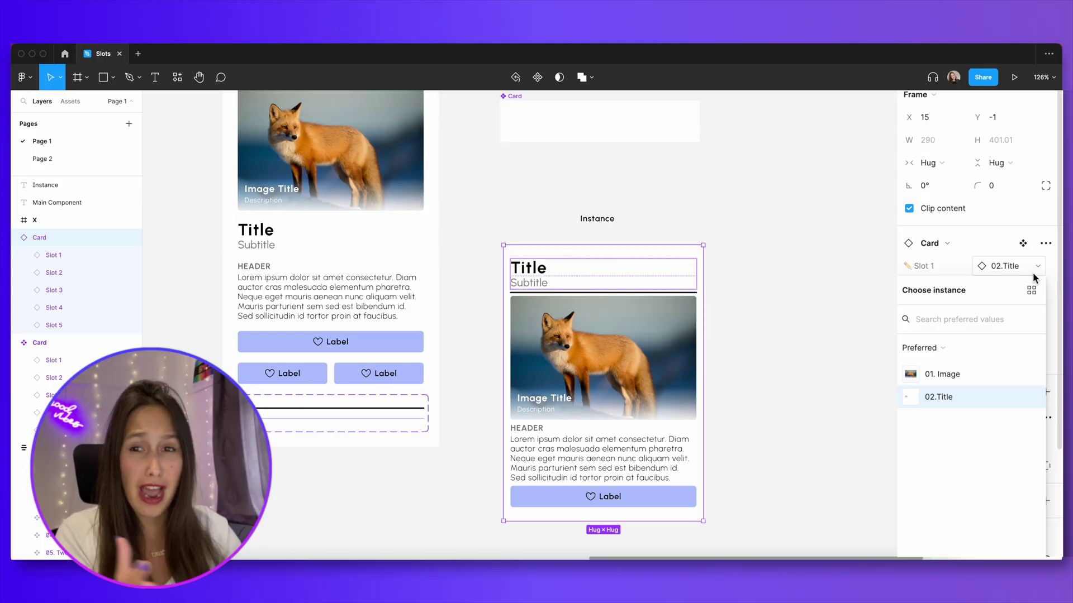
{"action": "left_click", "coordinate": [671, 273]}
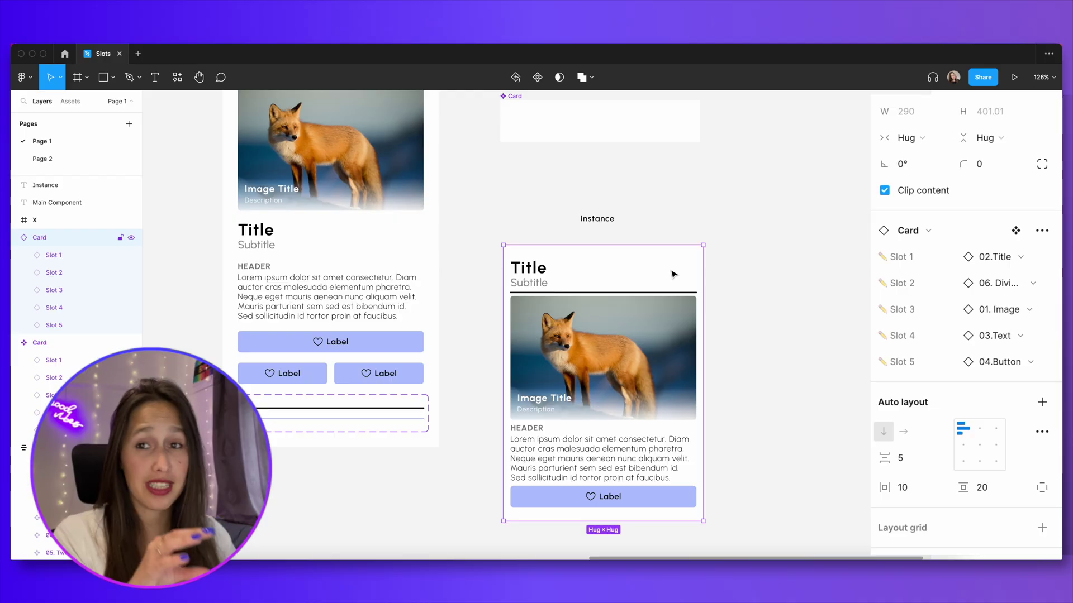
Swap the instance's text block for 05. Two Buttons and confirm it in the Slot 4 dropdown.
{"action": "key", "text": "Escape"}
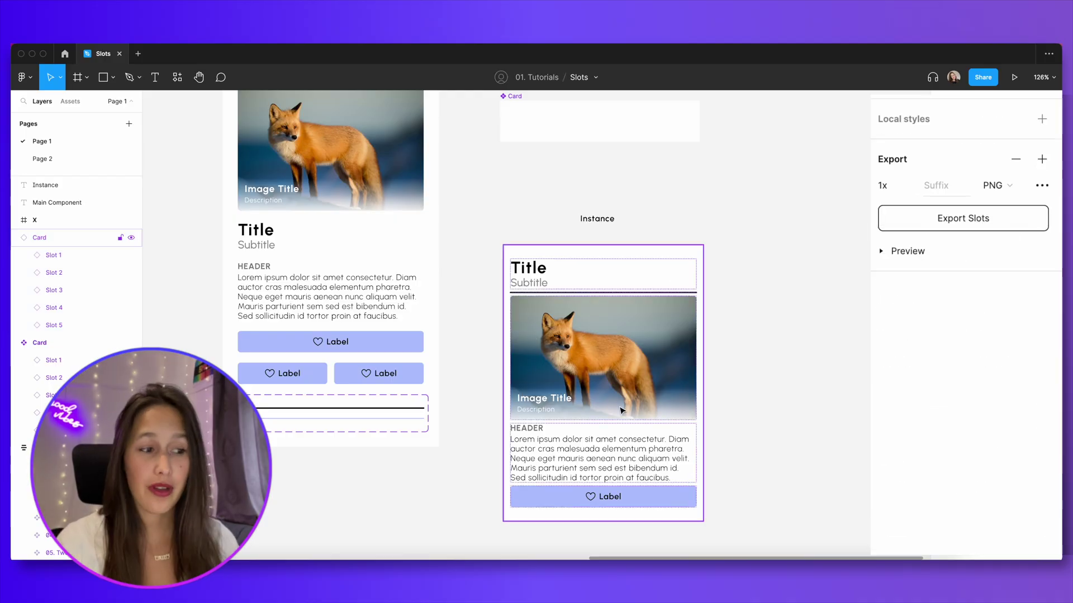
{"action": "double_click", "coordinate": [619, 446]}
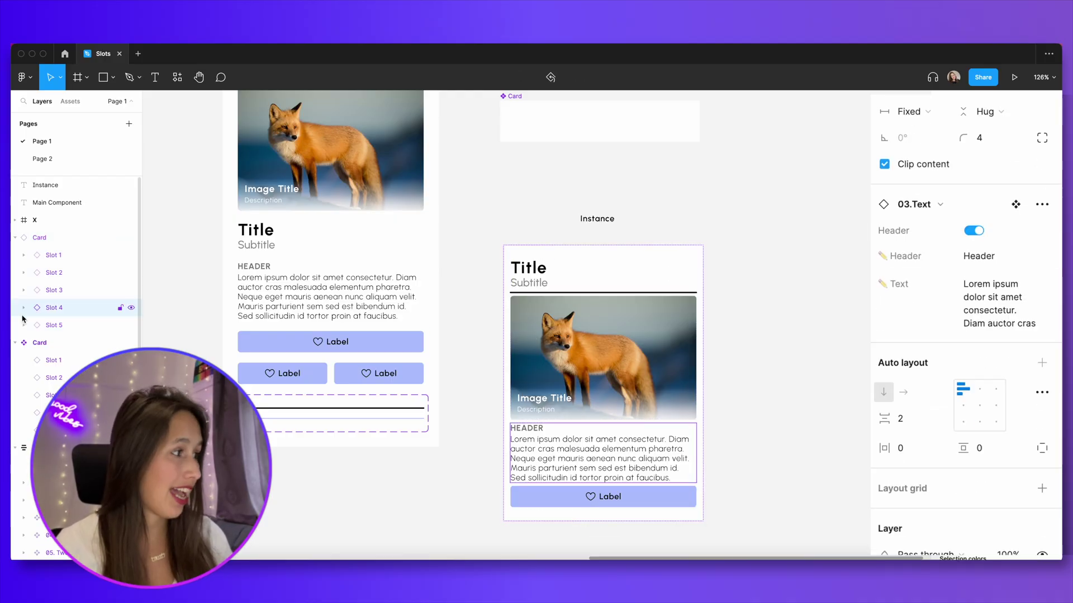
{"action": "left_click", "coordinate": [957, 207]}
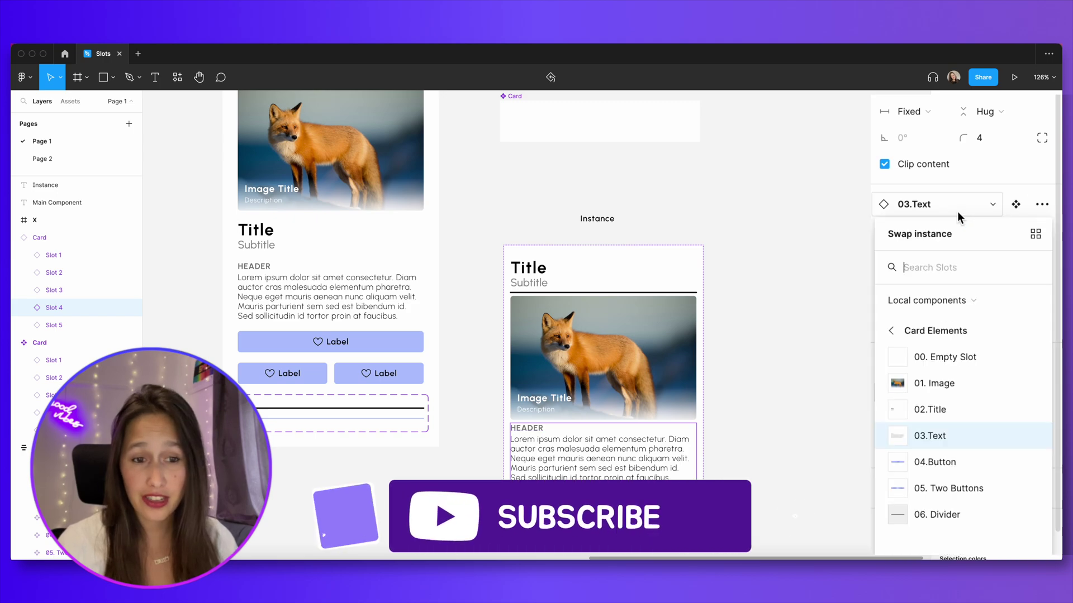
{"action": "left_click", "coordinate": [952, 476]}
{"action": "left_click", "coordinate": [555, 237]}
{"action": "left_click", "coordinate": [565, 258]}
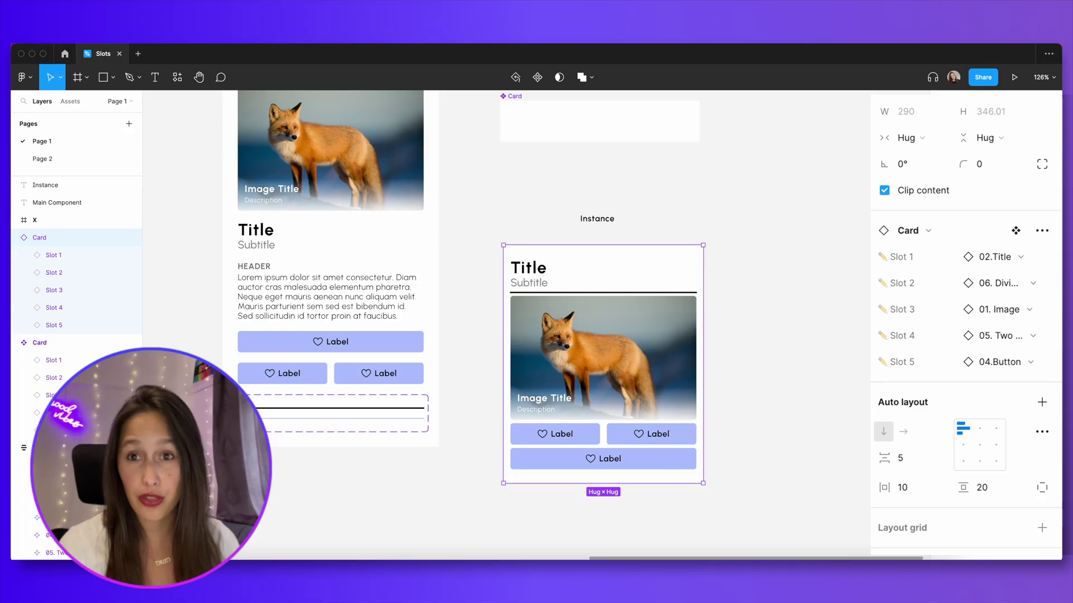
{"action": "left_click", "coordinate": [1015, 337]}
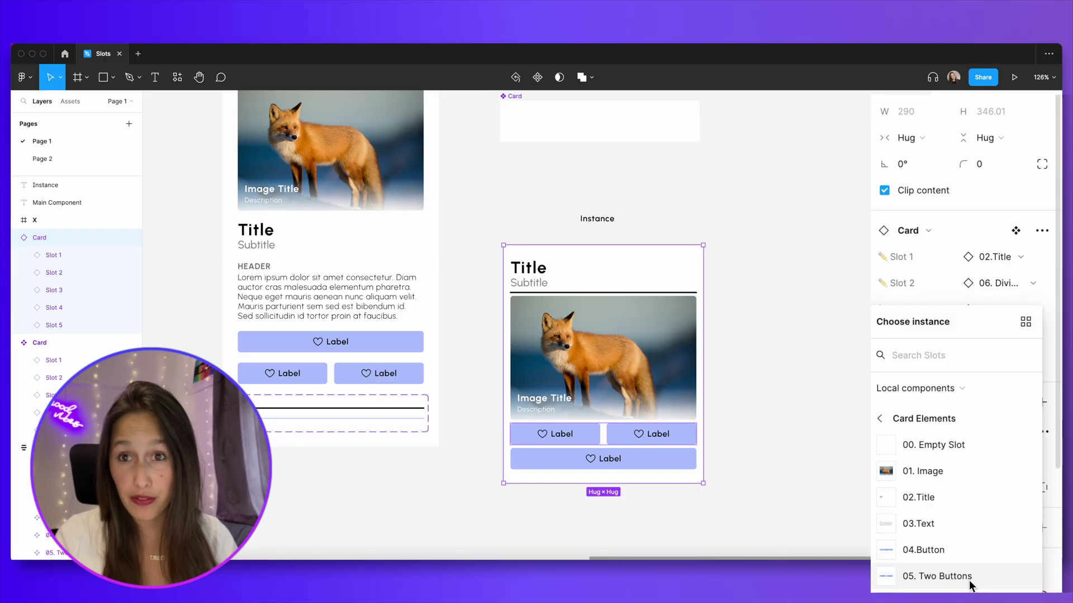
Delete the wide bottom Label button, hiding Slot 5 in the card instance.
{"action": "left_click", "coordinate": [826, 355]}
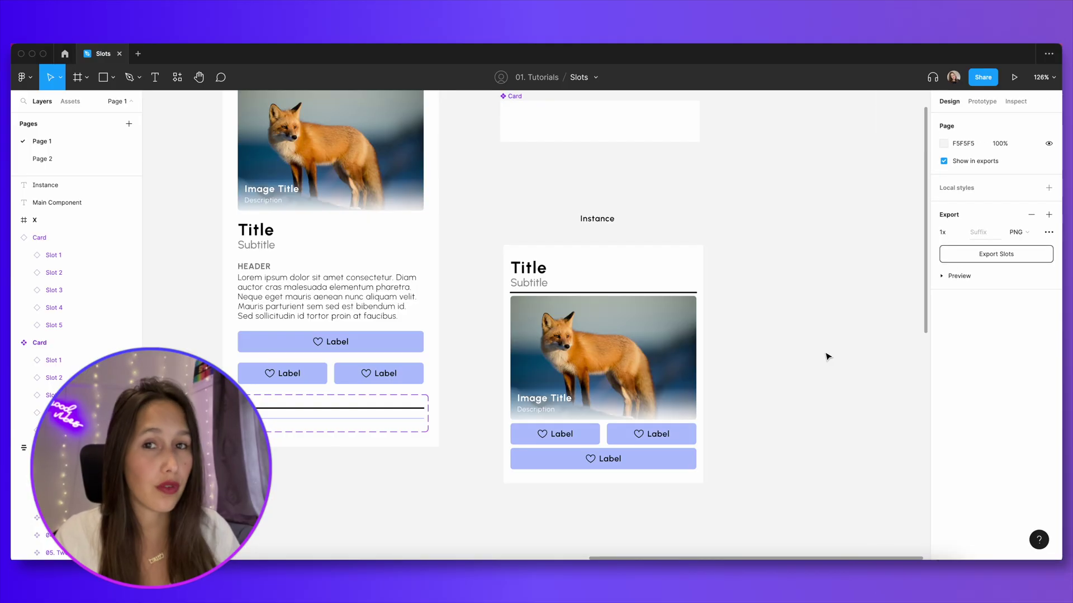
{"action": "left_click", "coordinate": [653, 460]}
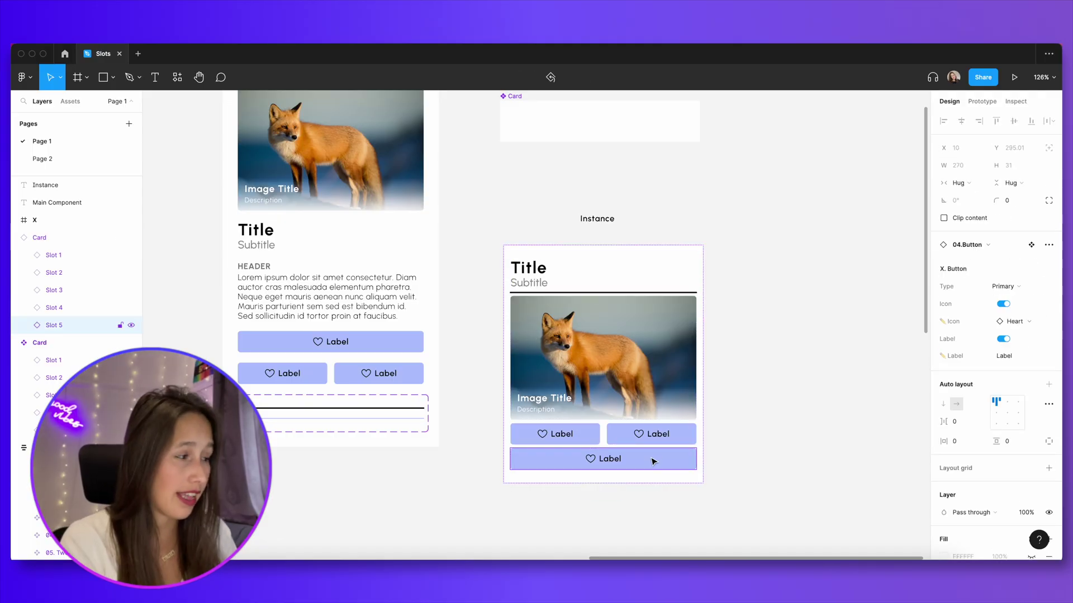
{"action": "key", "text": "BackSpace"}
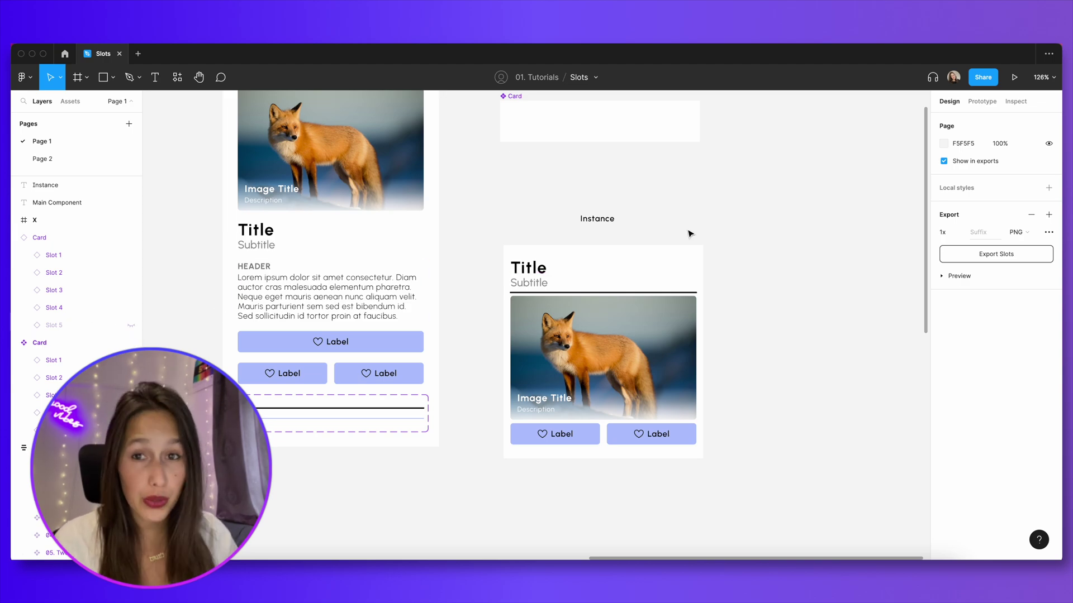
Add a boolean property 'Show Slot 1' controlling Slot 1's visibility in the main Card.
{"action": "scroll", "coordinate": [691, 234], "scroll_direction": "up", "scroll_amount": 5}
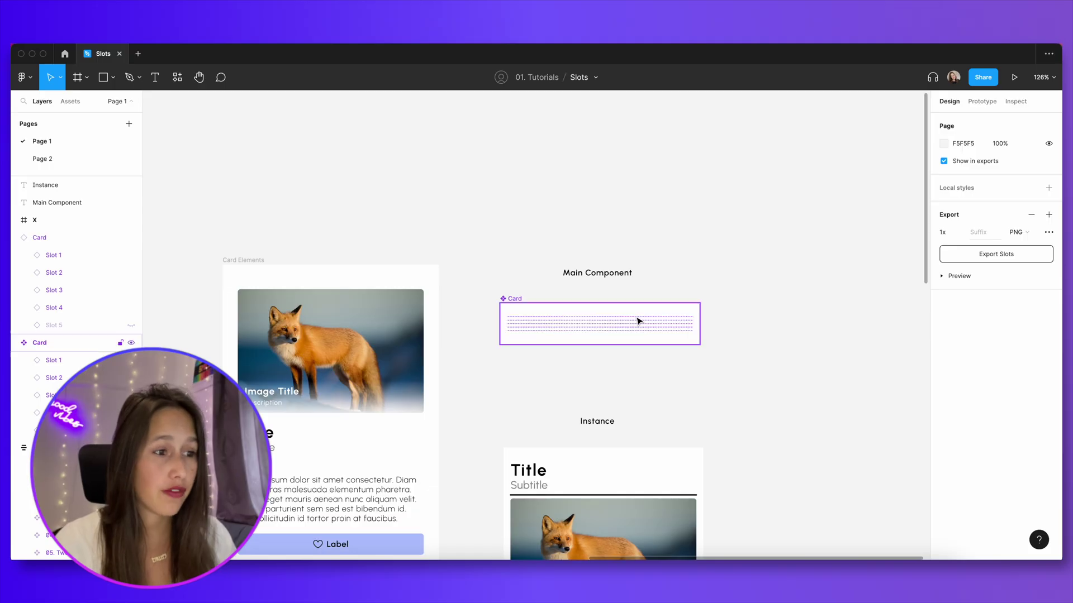
{"action": "left_click", "coordinate": [639, 322]}
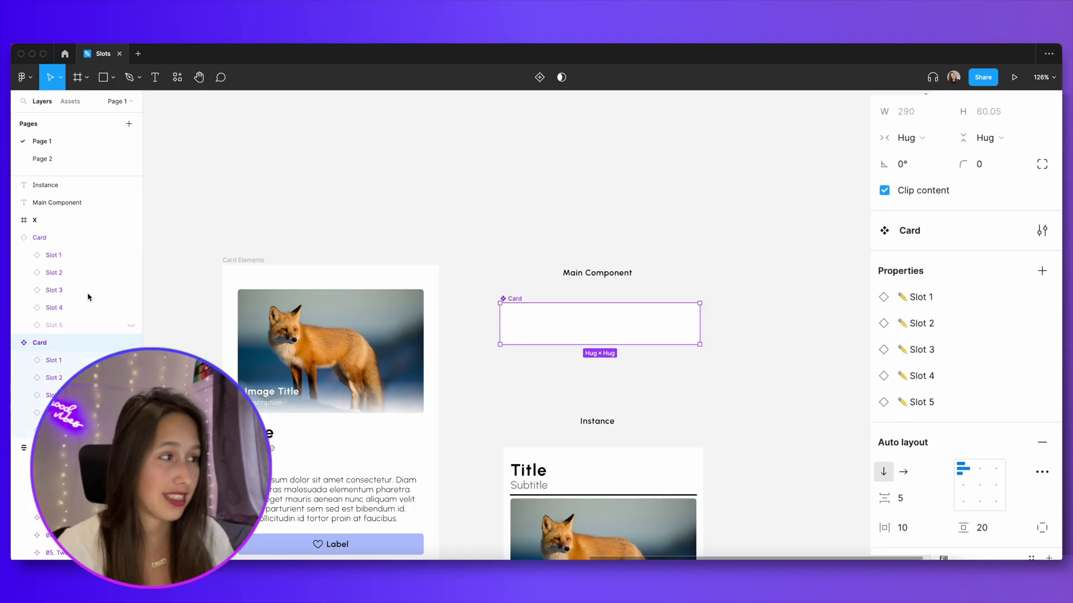
{"action": "left_click", "coordinate": [75, 360]}
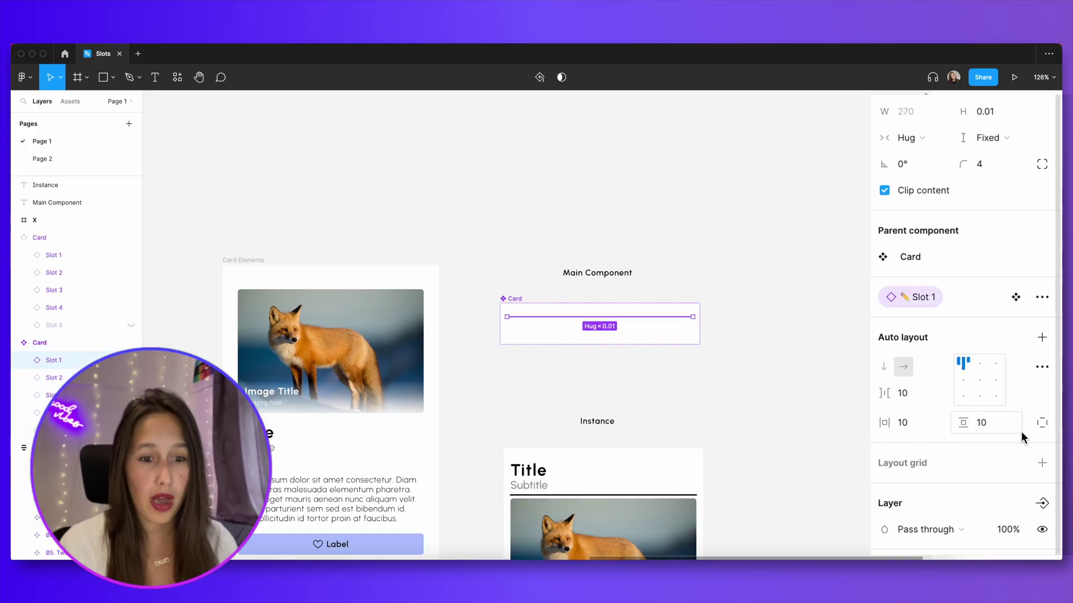
{"action": "left_click", "coordinate": [1041, 505]}
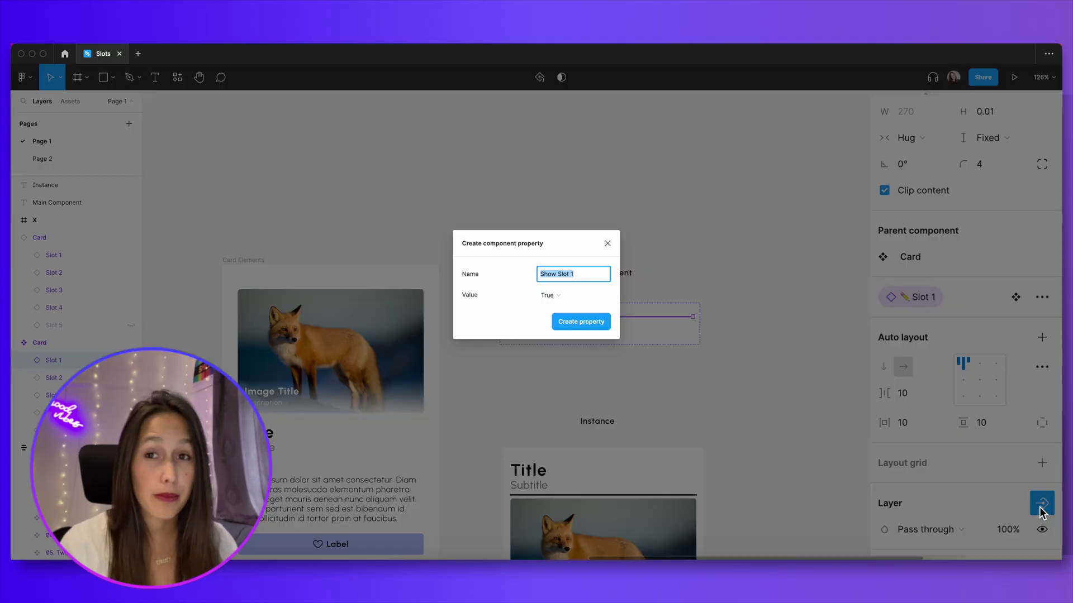
{"action": "left_click", "coordinate": [584, 326]}
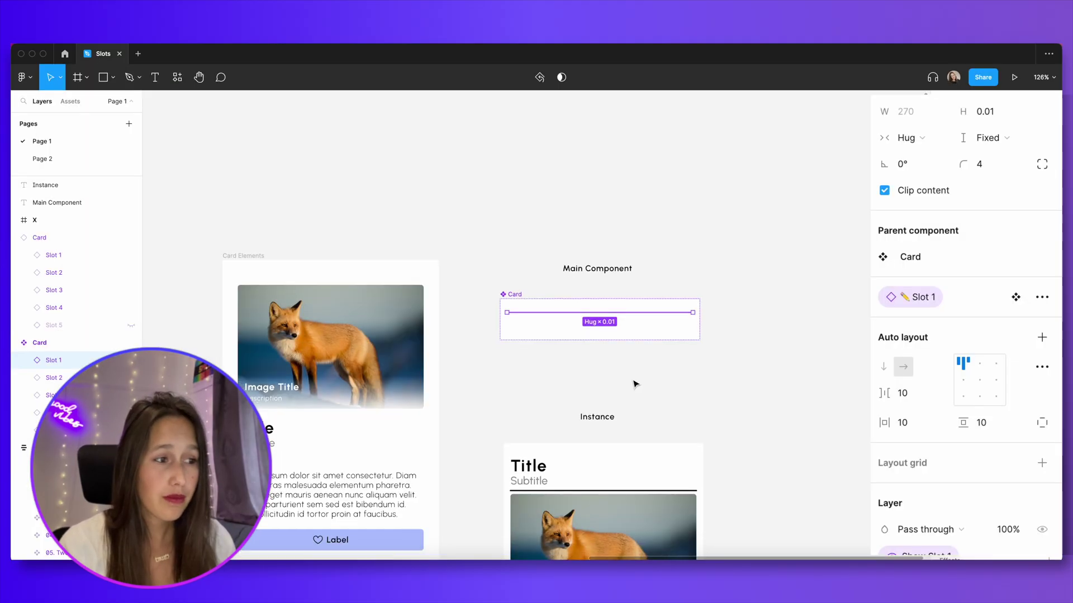
{"action": "scroll", "coordinate": [636, 384], "scroll_direction": "down", "scroll_amount": 4}
Switch Show Slot 1 off in the card instance and delete the fox image.
{"action": "left_click", "coordinate": [650, 311]}
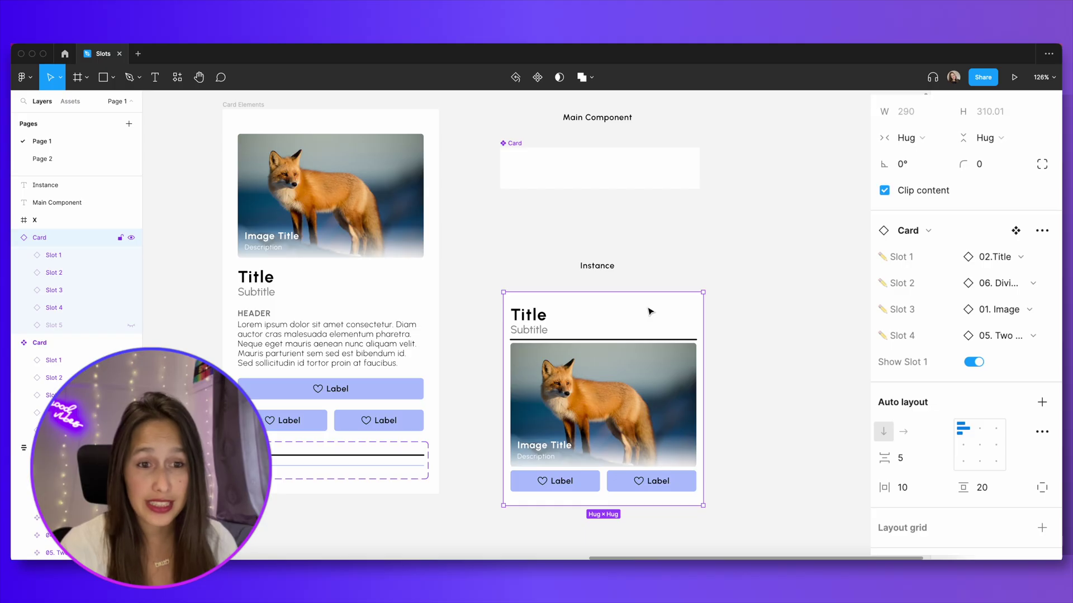
{"action": "left_click", "coordinate": [978, 365]}
{"action": "left_click", "coordinate": [978, 362]}
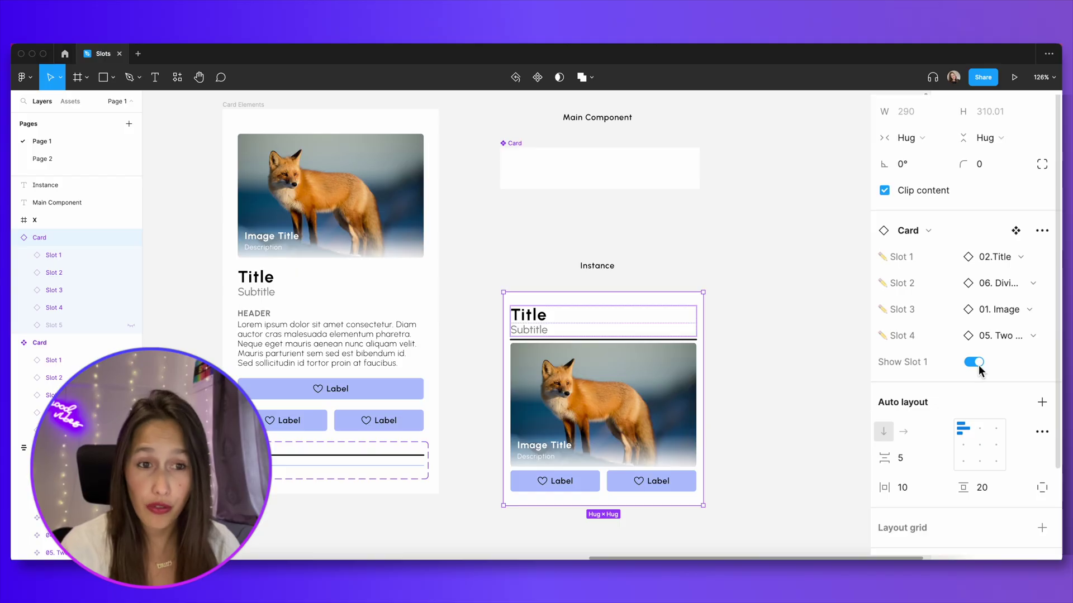
{"action": "left_click", "coordinate": [978, 363]}
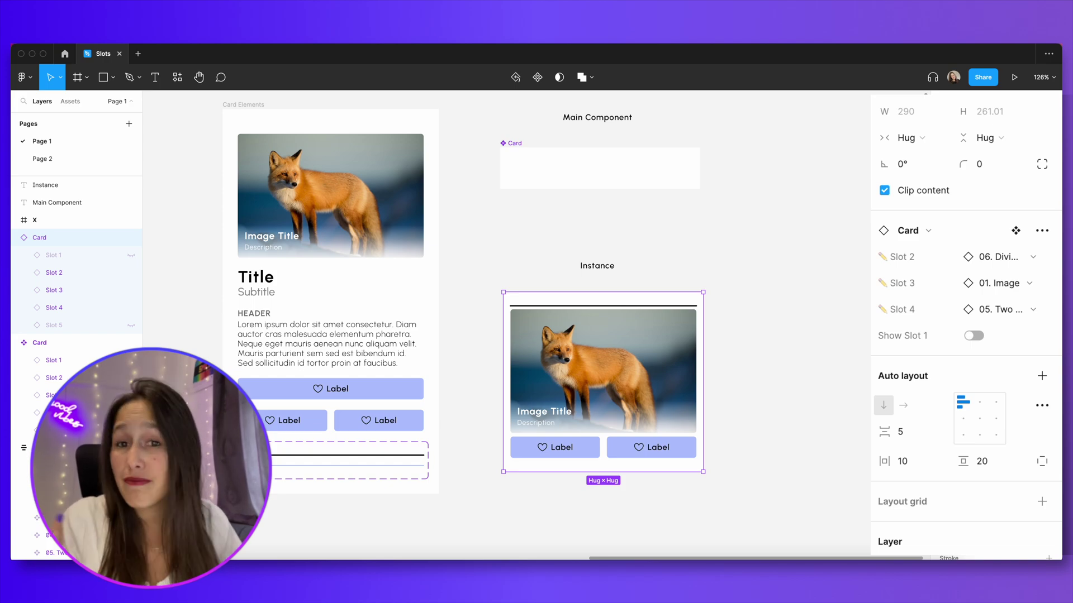
{"action": "left_click", "coordinate": [972, 335]}
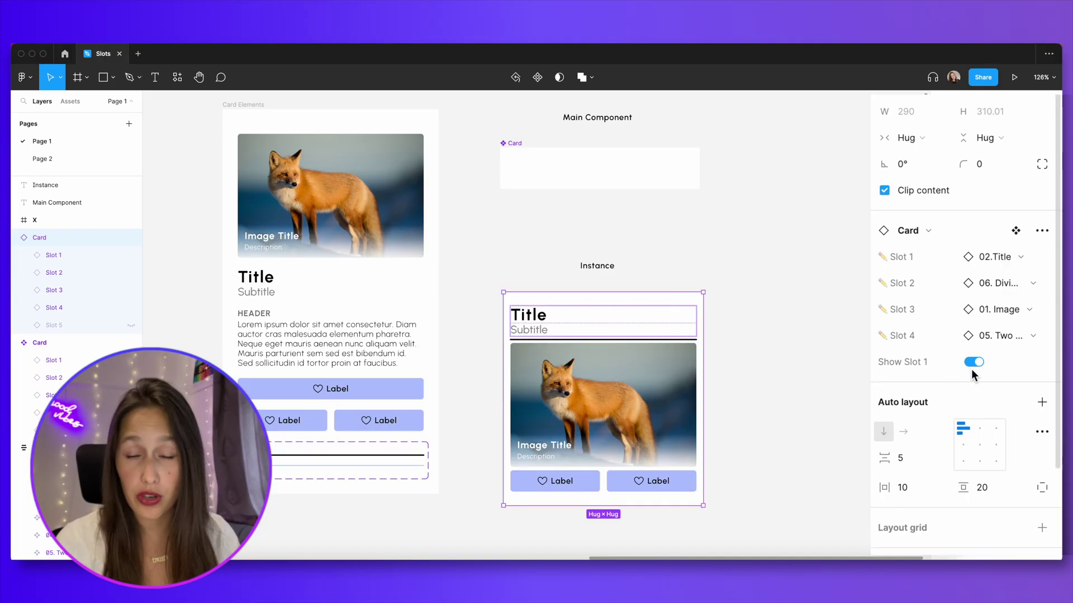
{"action": "left_click", "coordinate": [972, 365]}
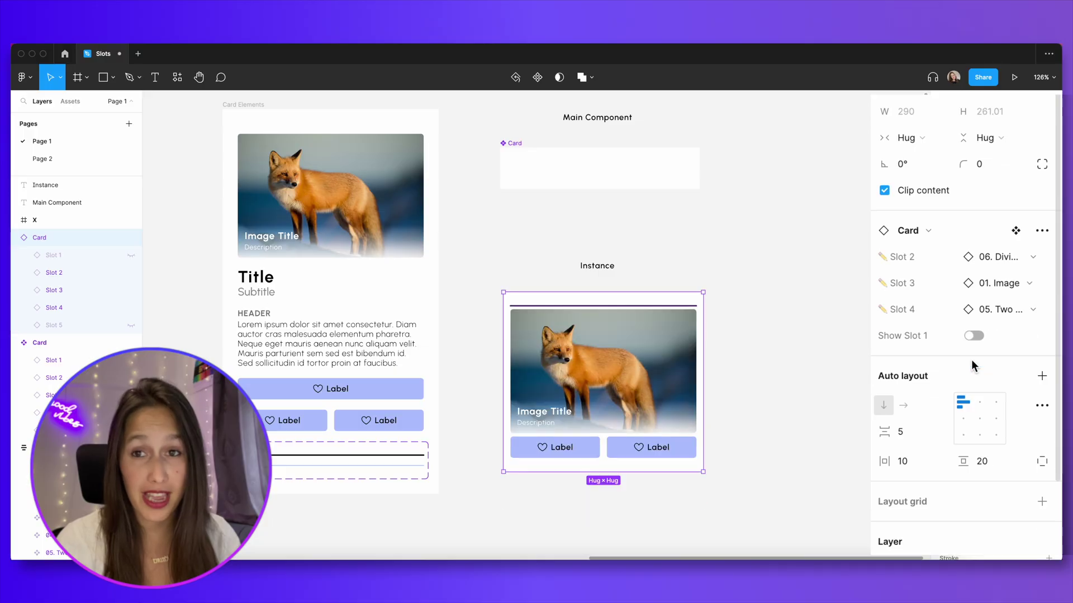
{"action": "left_click", "coordinate": [635, 338]}
{"action": "key", "text": "BackSpace"}
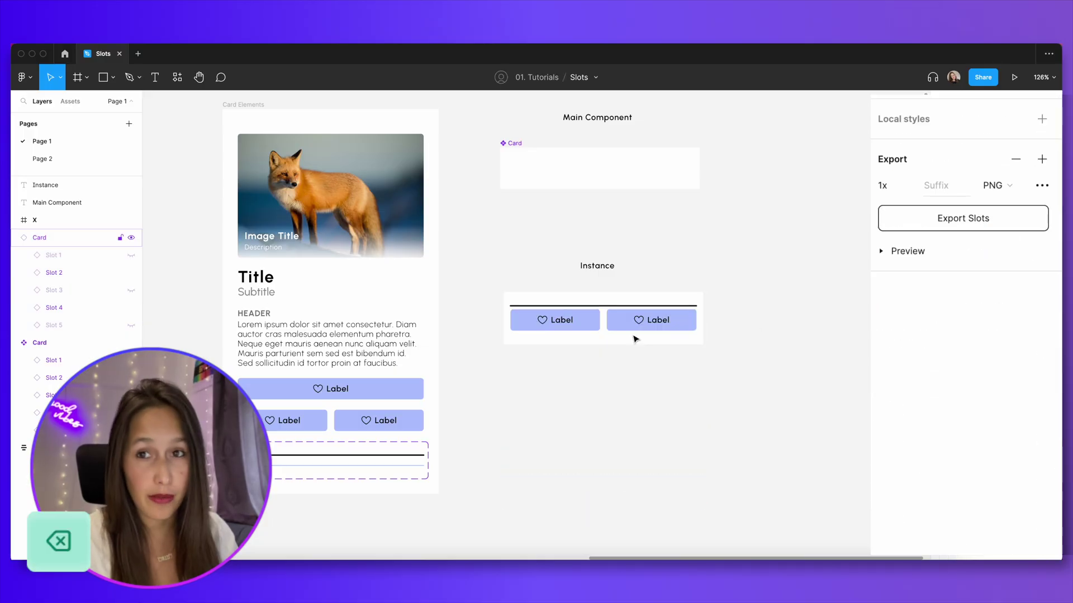
Select the fox image nested inside the card instance.
{"action": "left_click", "coordinate": [635, 338]}
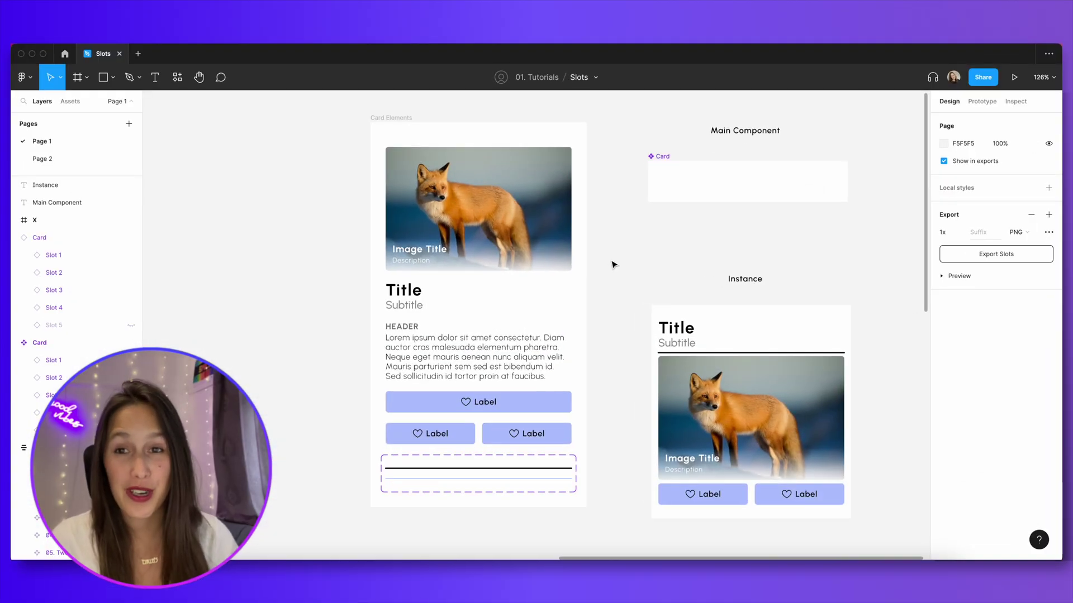
{"action": "left_click", "coordinate": [542, 221]}
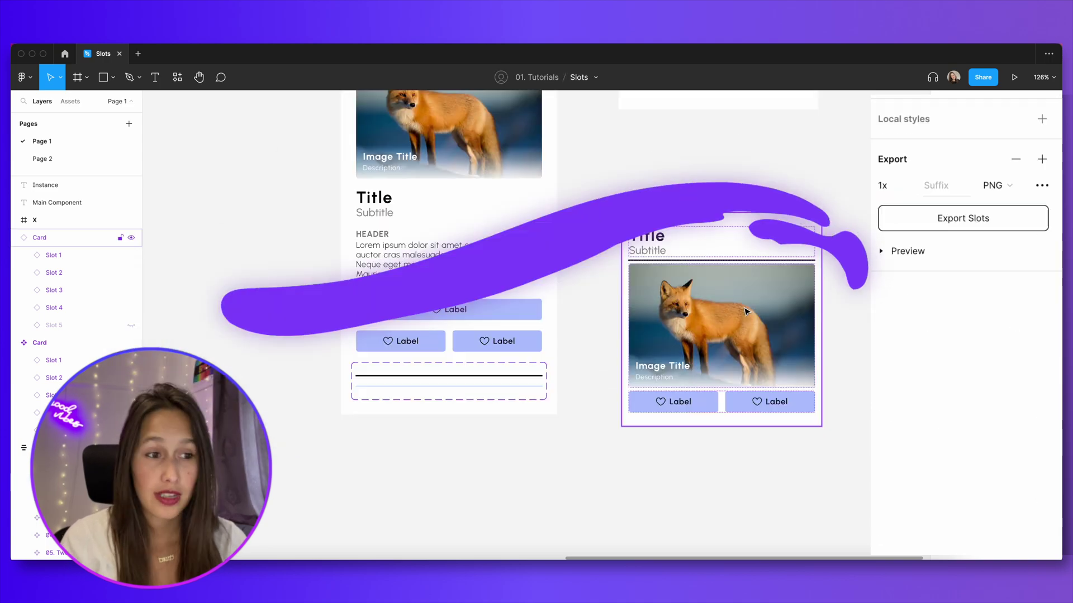
{"action": "left_click", "coordinate": [747, 312]}
{"action": "left_click", "coordinate": [746, 312]}
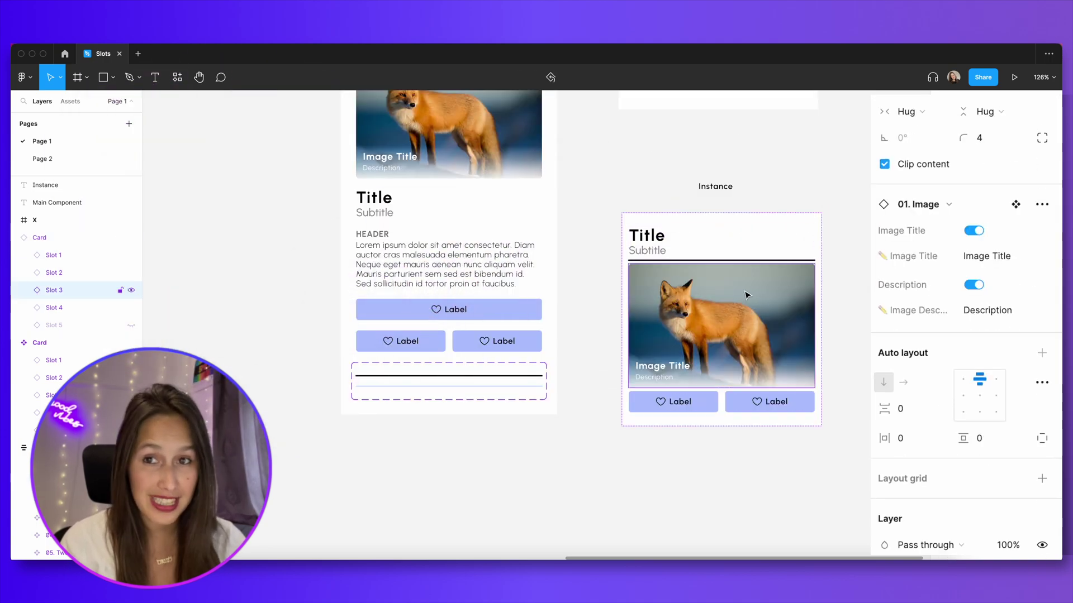
Toggle the image's Image Title and Description off and on, then reselect the nested 01. Image.
{"action": "left_click", "coordinate": [972, 231]}
{"action": "left_click", "coordinate": [972, 232]}
{"action": "left_click", "coordinate": [972, 285]}
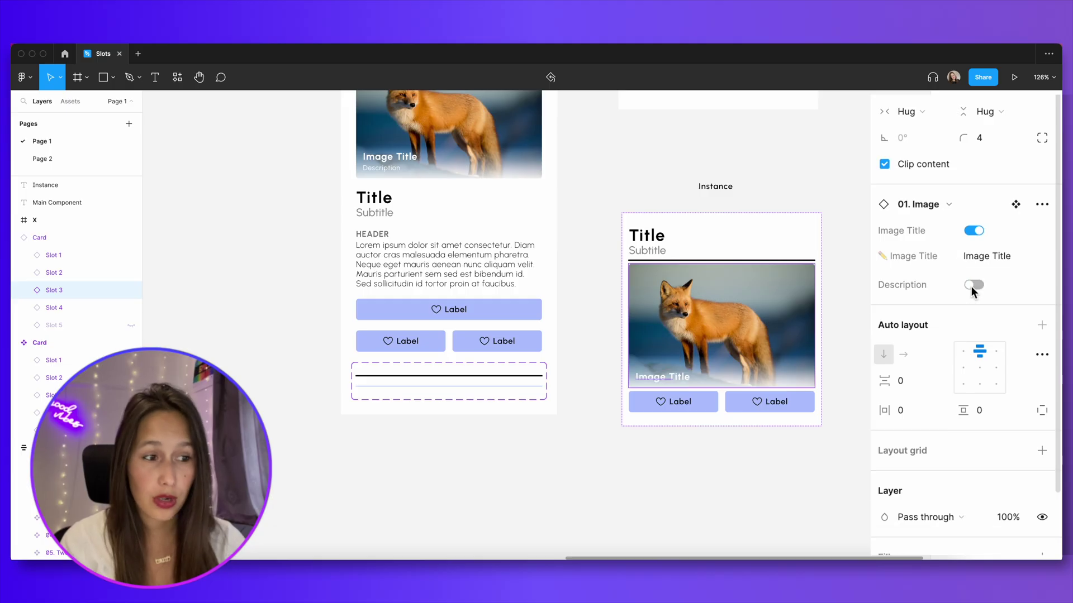
{"action": "left_click", "coordinate": [972, 286]}
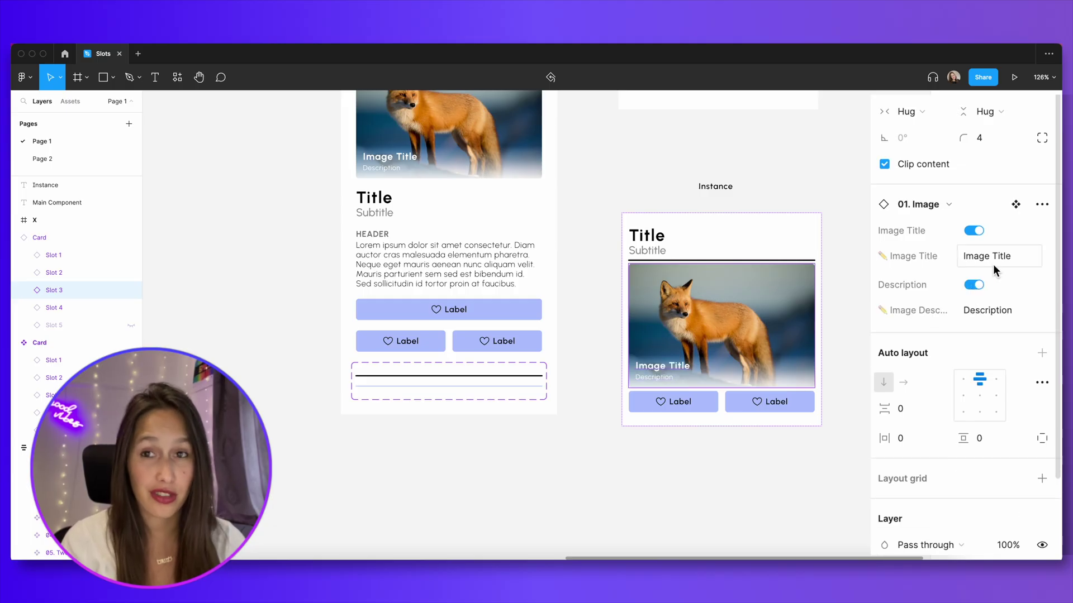
{"action": "left_click", "coordinate": [844, 245]}
{"action": "left_click", "coordinate": [815, 239]}
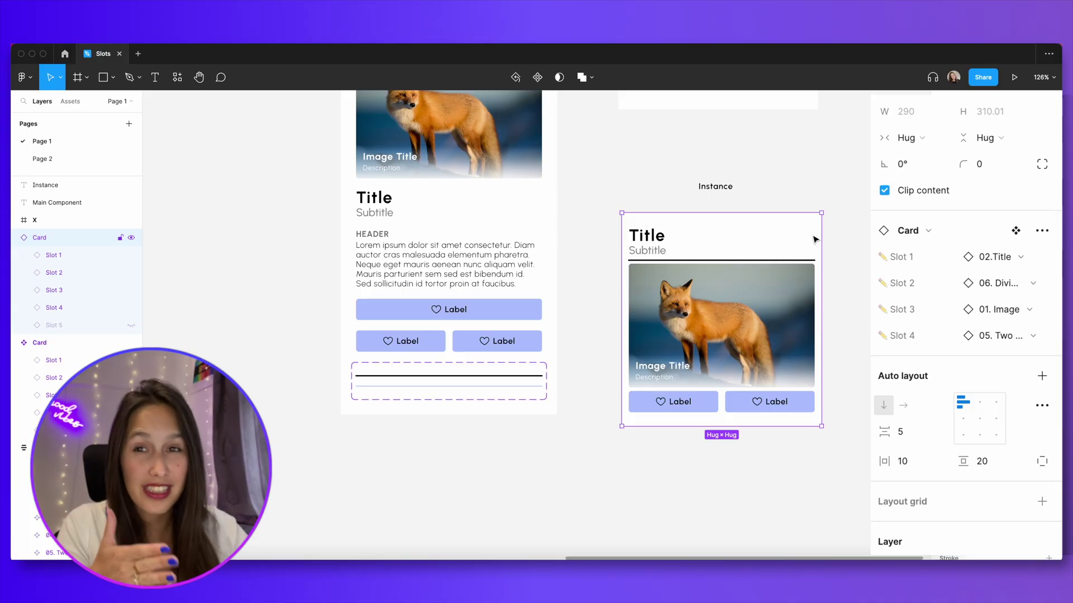
{"action": "left_click", "coordinate": [814, 294]}
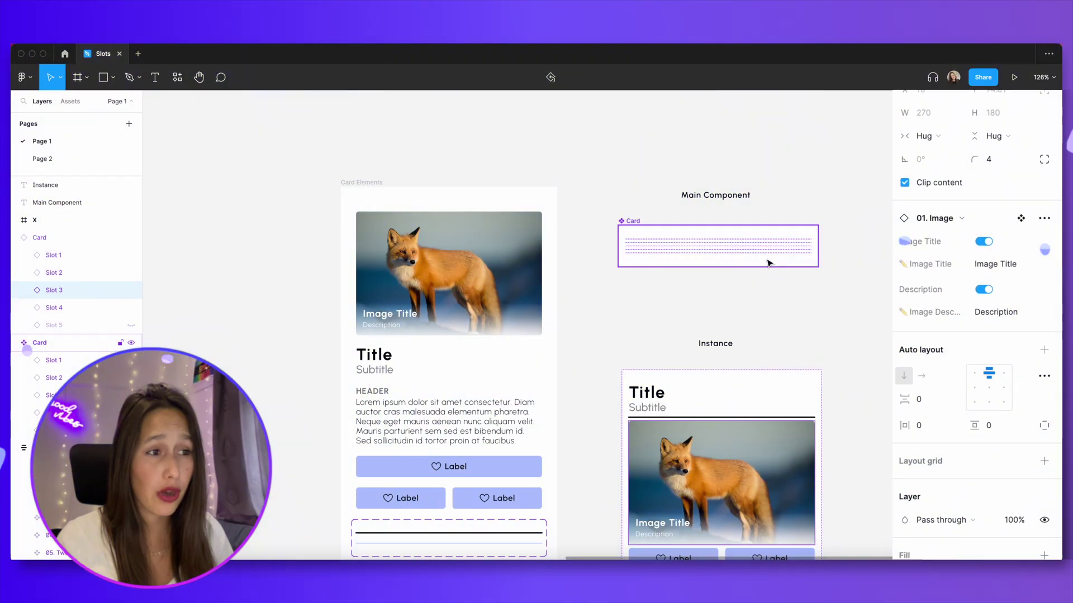
On the Card main component, expose nested-instance properties from Slot 1 through Slot 5.
{"action": "left_click", "coordinate": [771, 263]}
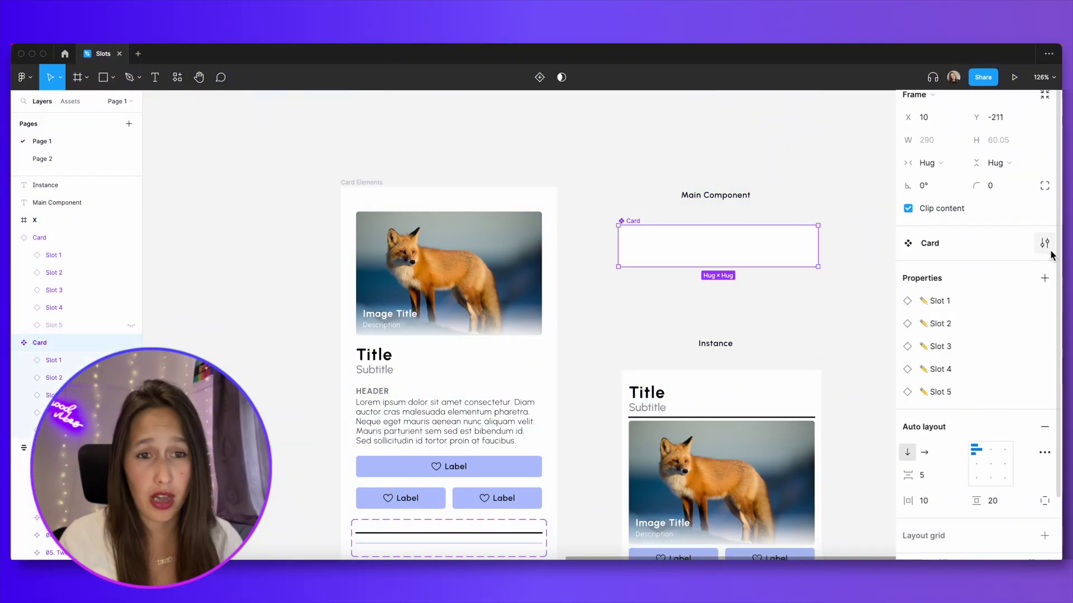
{"action": "left_click", "coordinate": [1042, 279]}
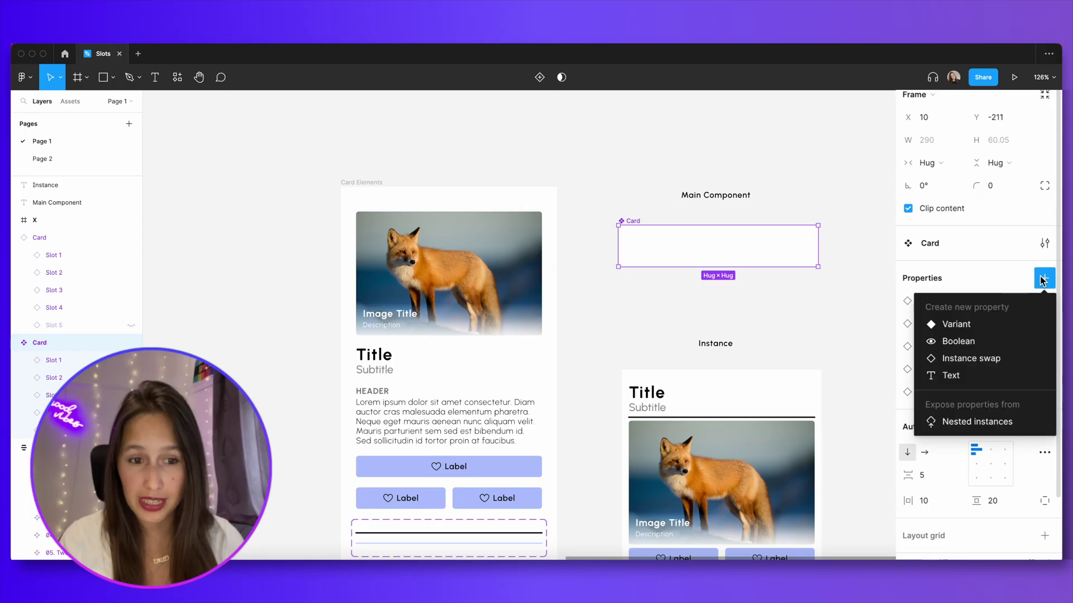
{"action": "left_click", "coordinate": [1030, 423]}
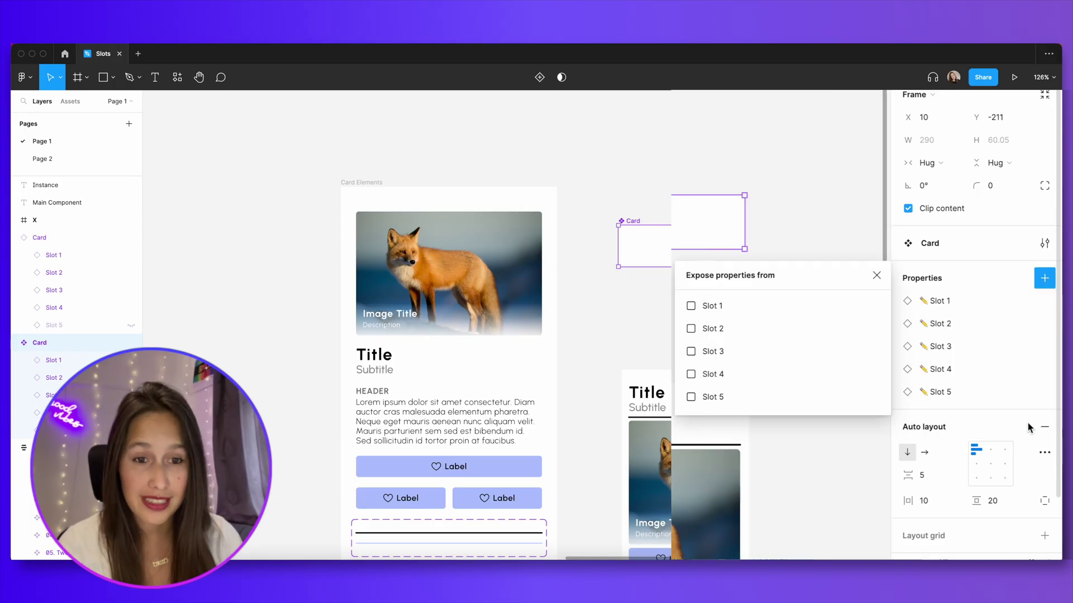
{"action": "left_click", "coordinate": [712, 307]}
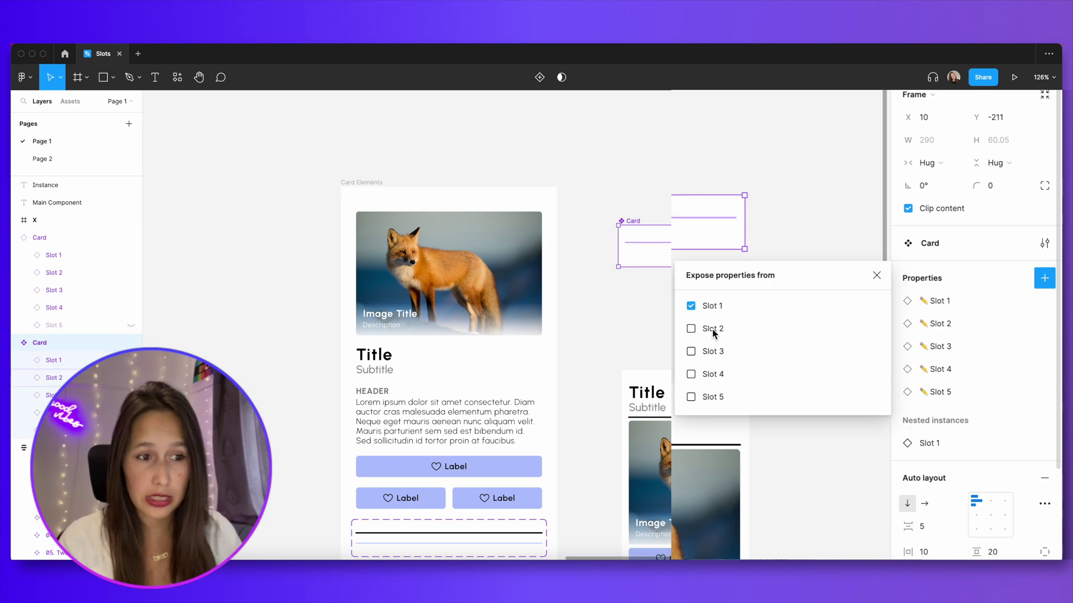
{"action": "left_click", "coordinate": [709, 329]}
{"action": "left_click", "coordinate": [709, 352]}
{"action": "left_click", "coordinate": [710, 375]}
{"action": "left_click", "coordinate": [705, 398]}
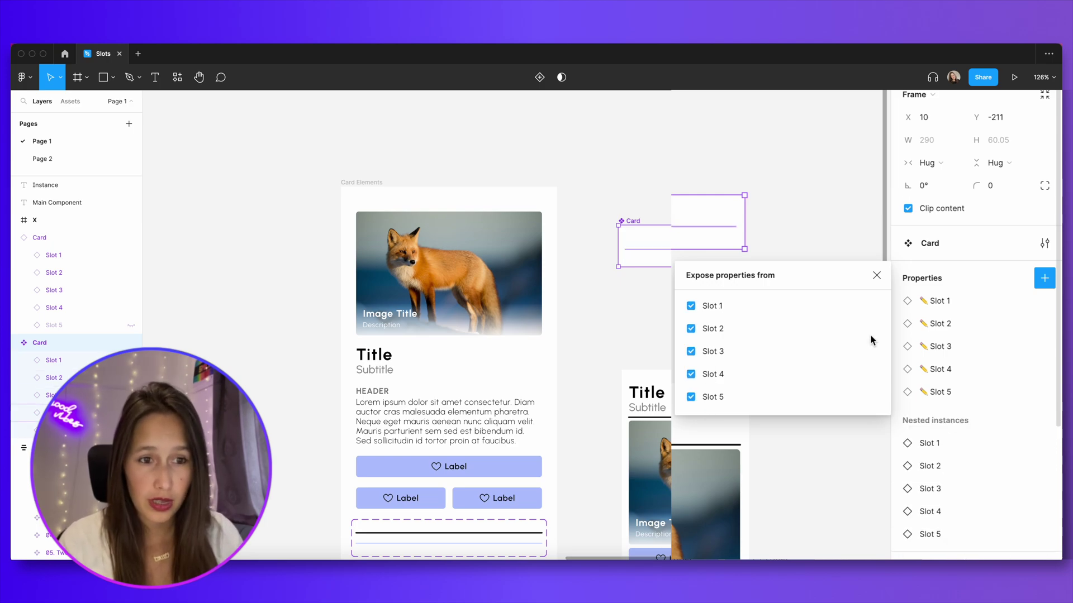
{"action": "left_click", "coordinate": [888, 288]}
{"action": "scroll", "coordinate": [804, 241], "scroll_direction": "down", "scroll_amount": 3}
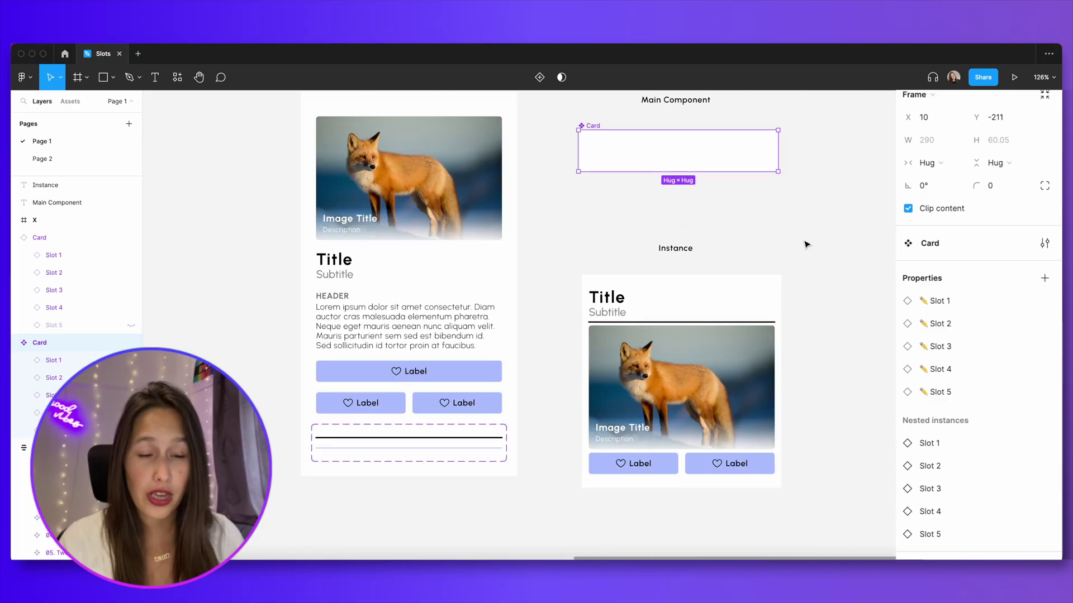
Set the card instance's Slot 1 title to 'hello' and hide its subtitle.
{"action": "left_click", "coordinate": [770, 307]}
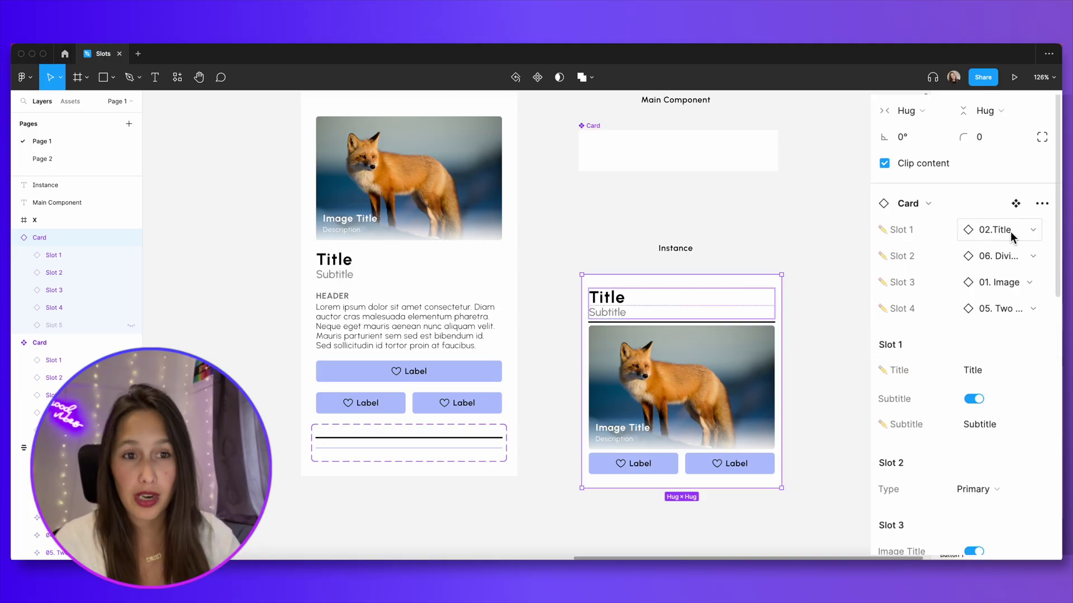
{"action": "left_click", "coordinate": [983, 371]}
{"action": "type", "text": "hello"}
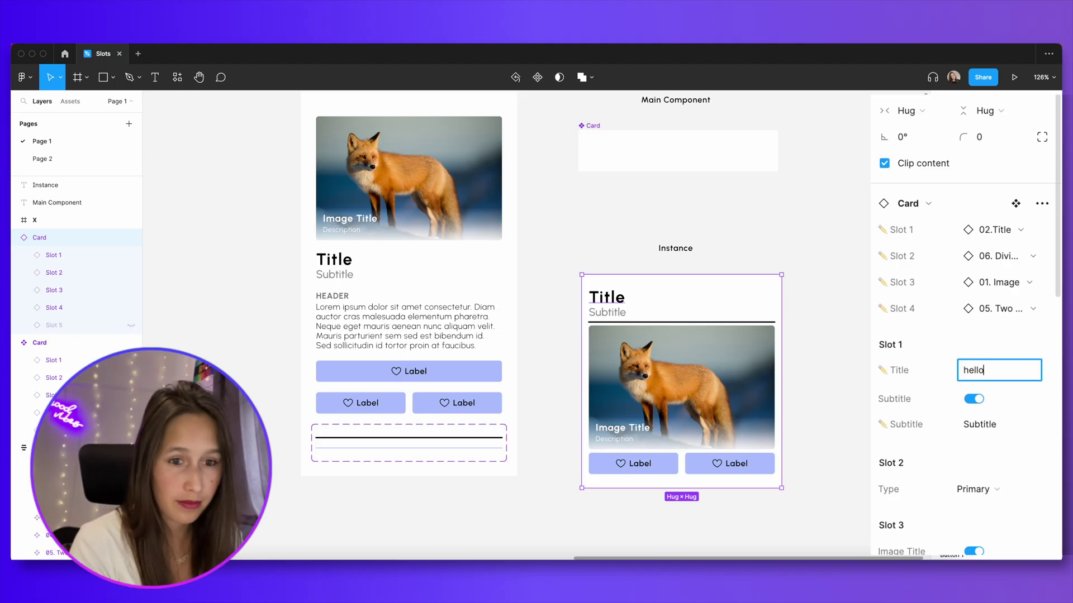
{"action": "key", "text": "Return"}
{"action": "left_click", "coordinate": [985, 399]}
{"action": "left_click", "coordinate": [985, 399]}
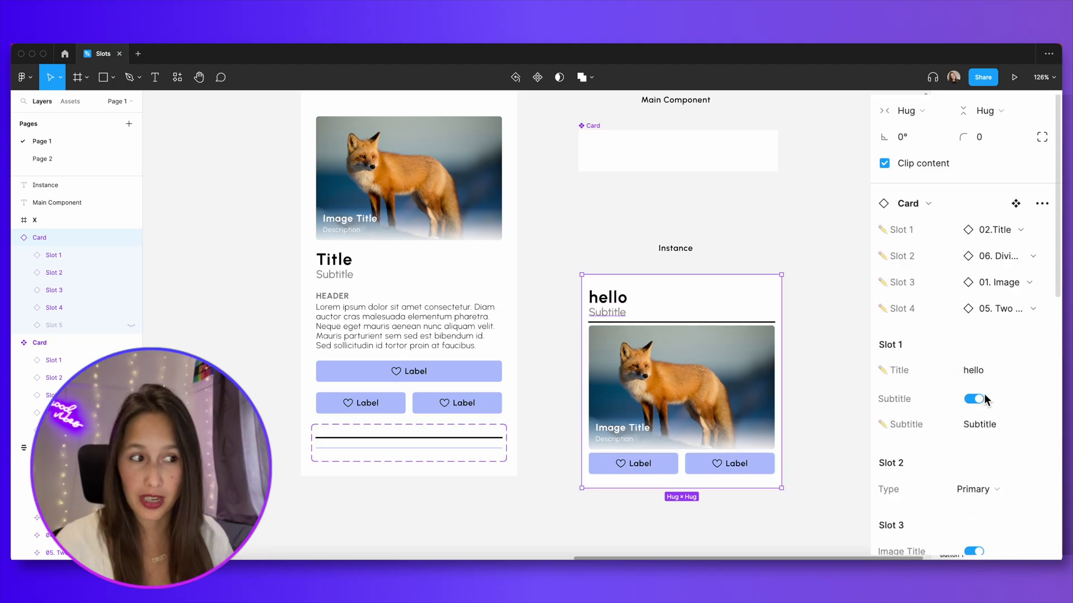
{"action": "left_click", "coordinate": [985, 399]}
Swap Slot 1's element to 01. Image.
{"action": "left_click", "coordinate": [1026, 233]}
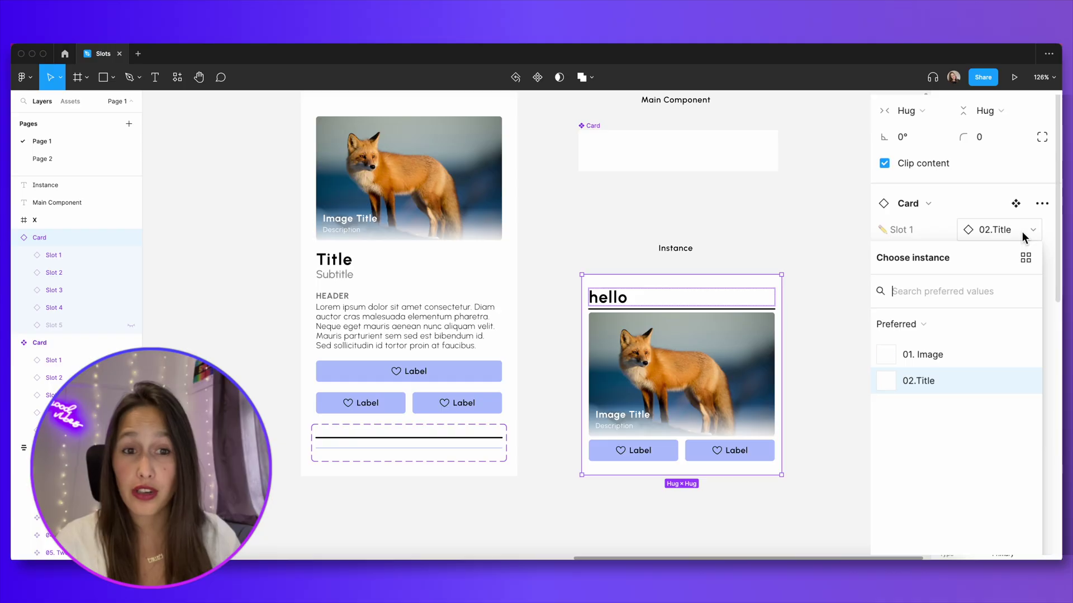
{"action": "left_click", "coordinate": [929, 357]}
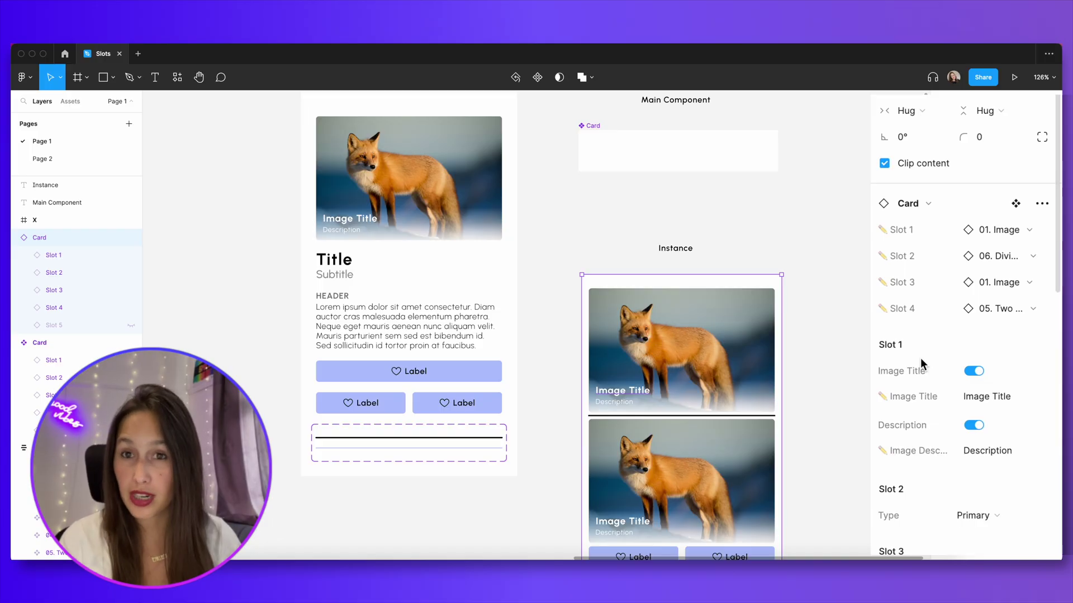
{"action": "left_click", "coordinate": [877, 346]}
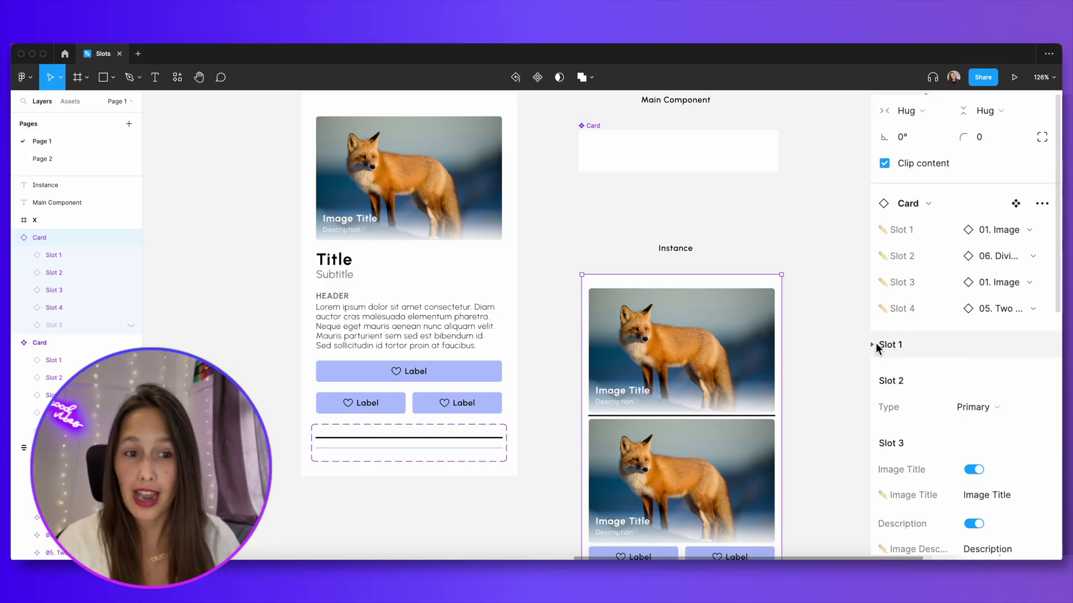
{"action": "left_click", "coordinate": [876, 345]}
{"action": "scroll", "coordinate": [888, 296], "scroll_direction": "down", "scroll_amount": 8}
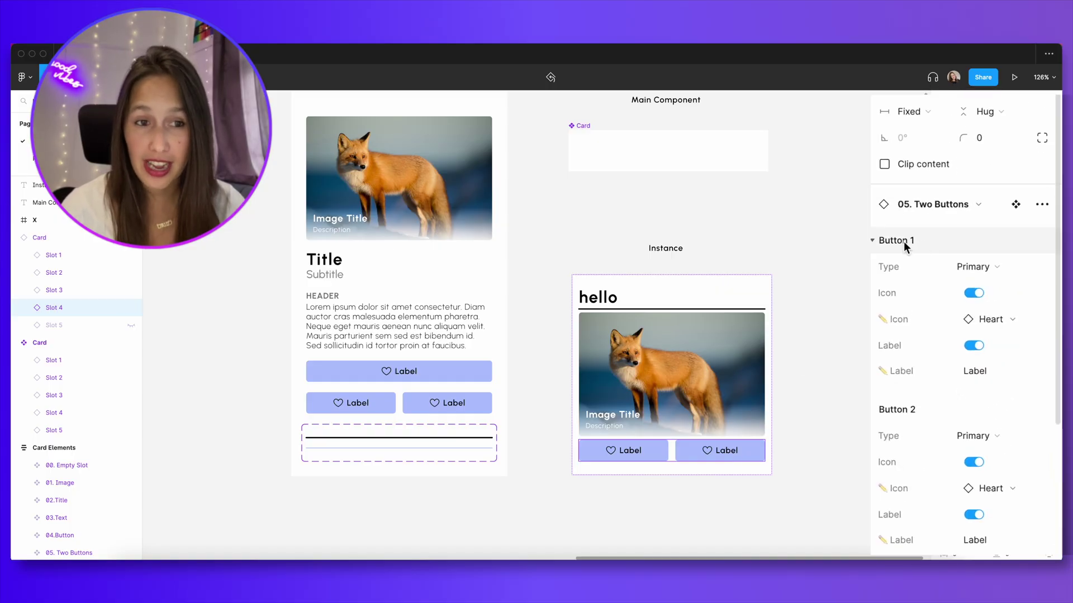
Open the 05. Two Buttons main component from the card's button row and select Button 1.
{"action": "left_click", "coordinate": [686, 457]}
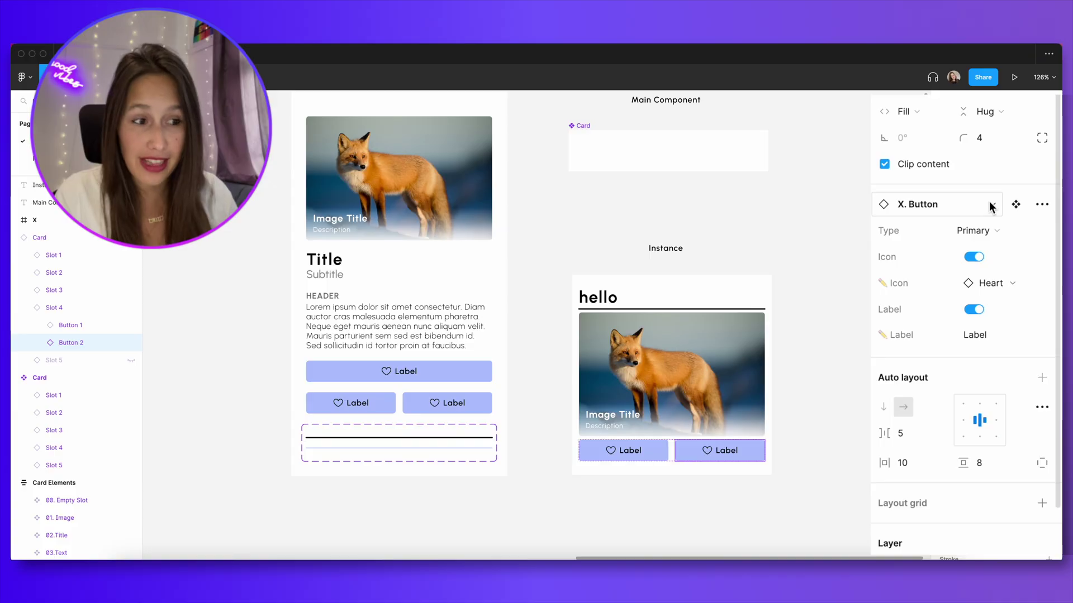
{"action": "left_click", "coordinate": [843, 363]}
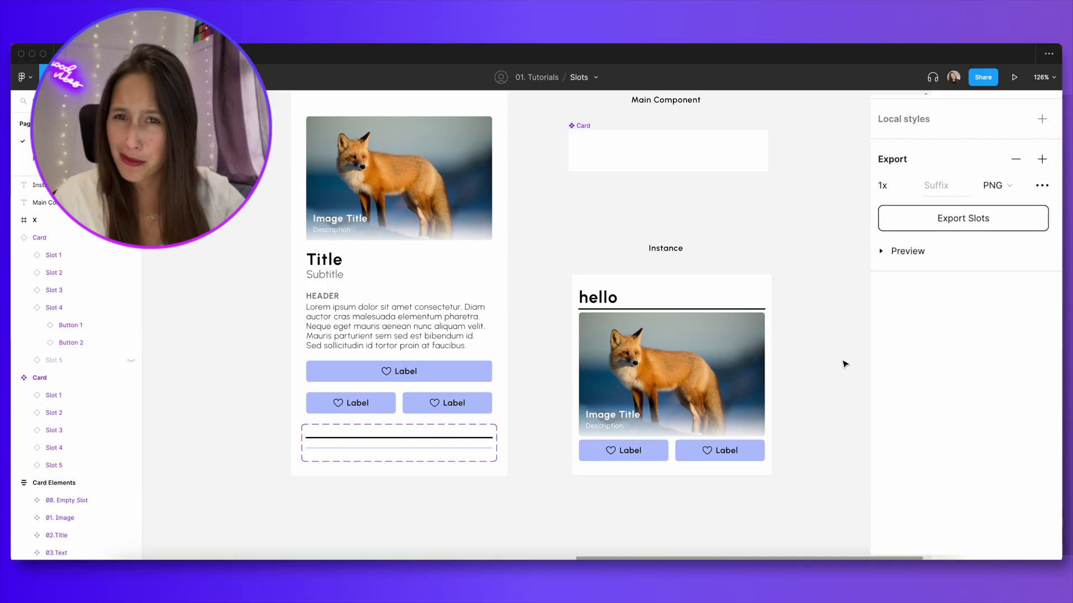
{"action": "double_click", "coordinate": [710, 455]}
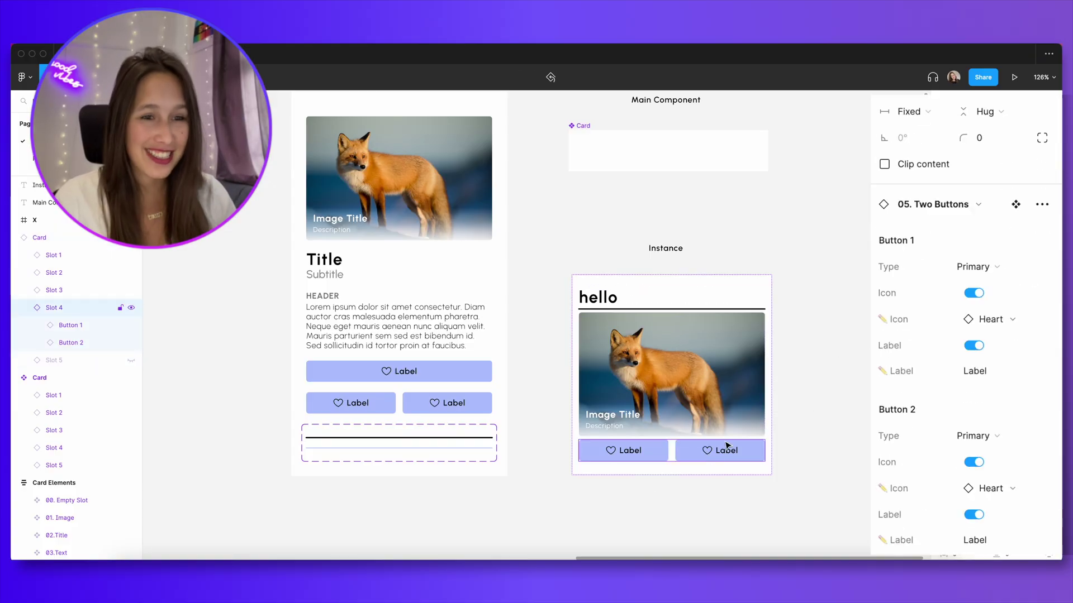
{"action": "left_click", "coordinate": [1021, 202]}
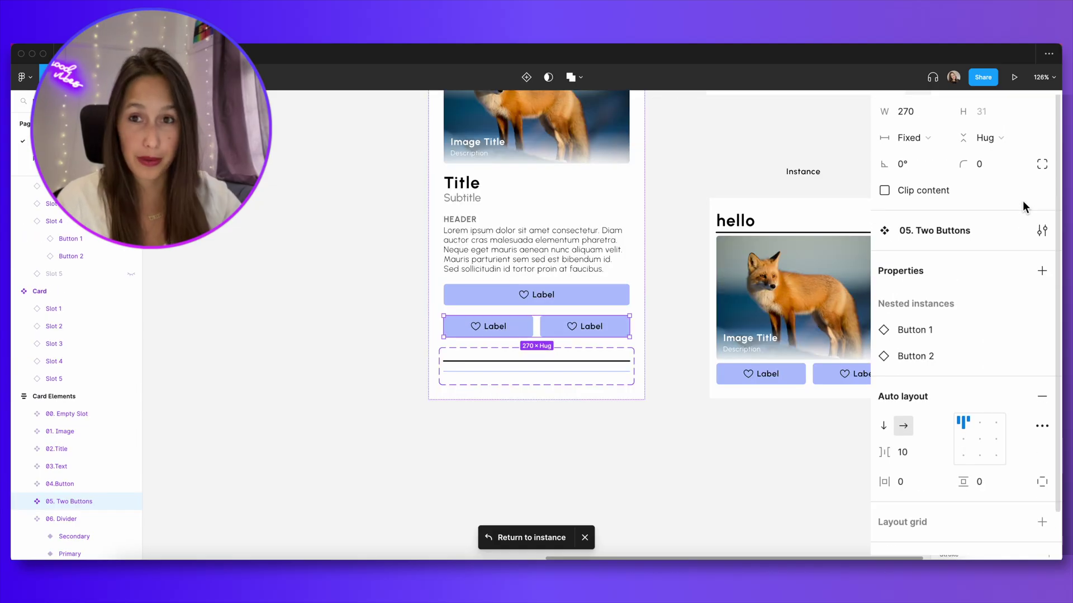
{"action": "mouse_move", "coordinate": [916, 334]}
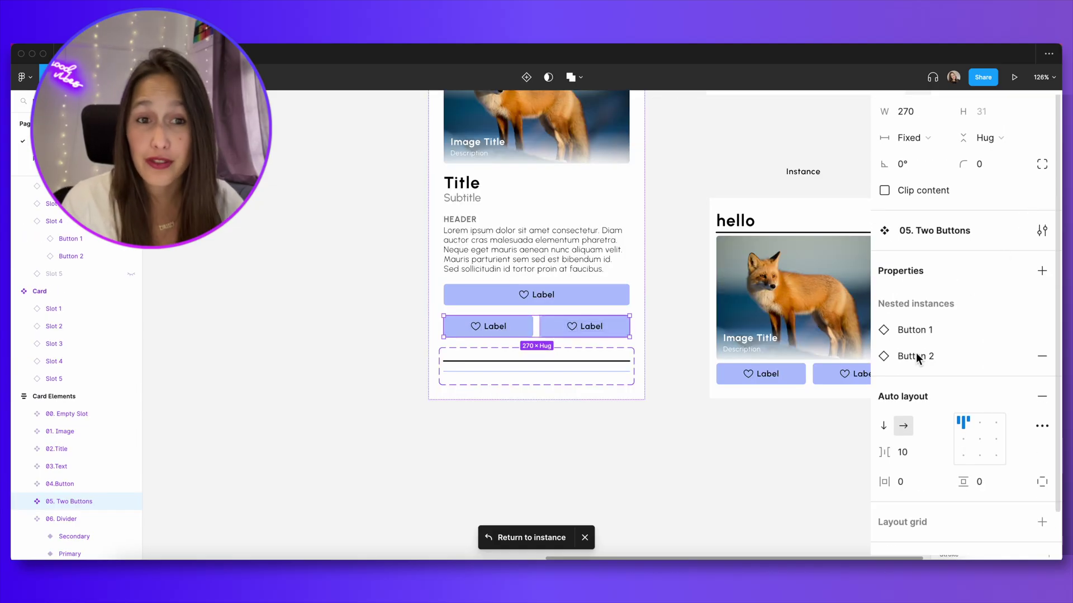
{"action": "left_click", "coordinate": [497, 324]}
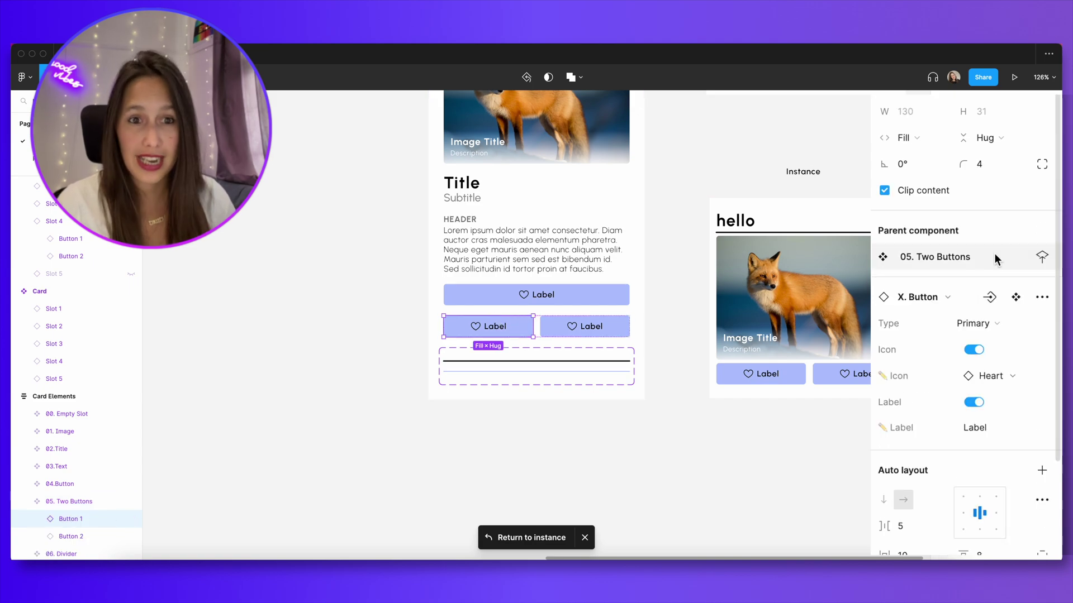
Go to the X. Button main component and select its component set.
{"action": "left_click", "coordinate": [1018, 296]}
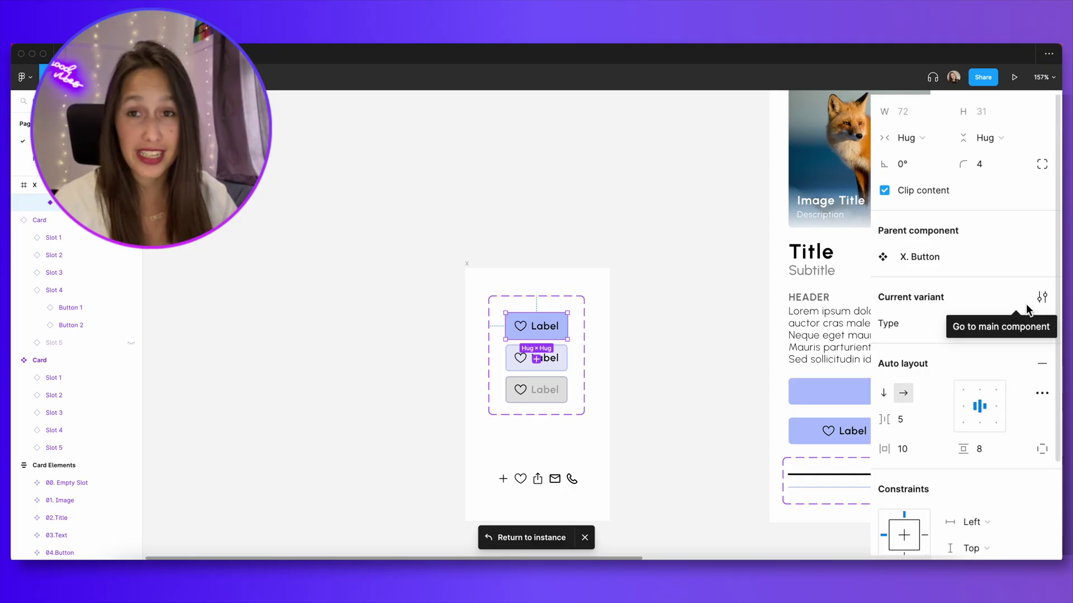
{"action": "left_click", "coordinate": [1042, 296]}
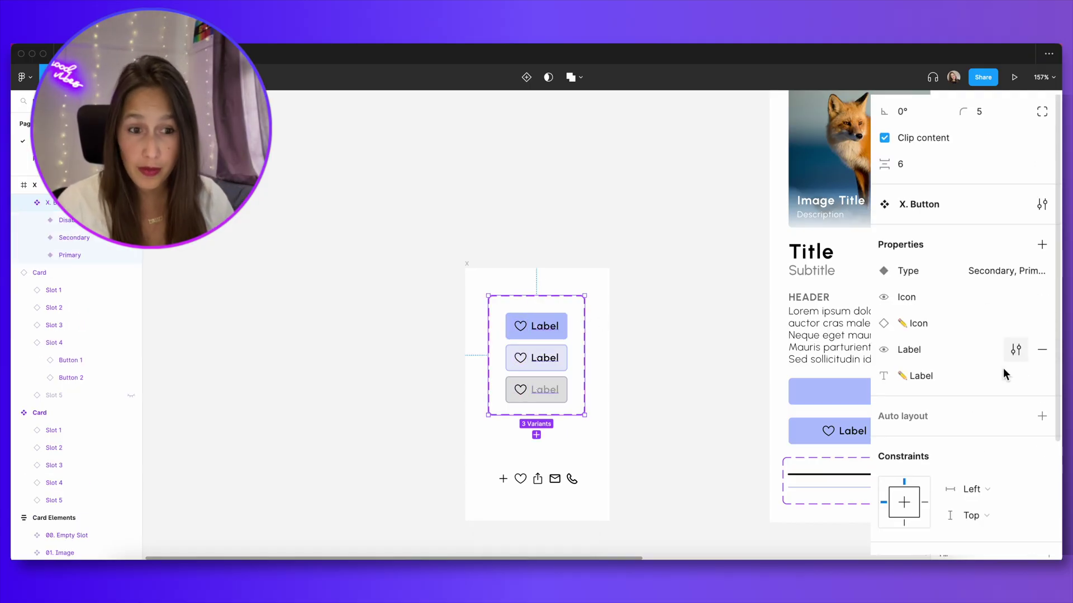
{"action": "left_click", "coordinate": [867, 425]}
{"action": "scroll", "coordinate": [868, 425], "scroll_direction": "right", "scroll_amount": 5}
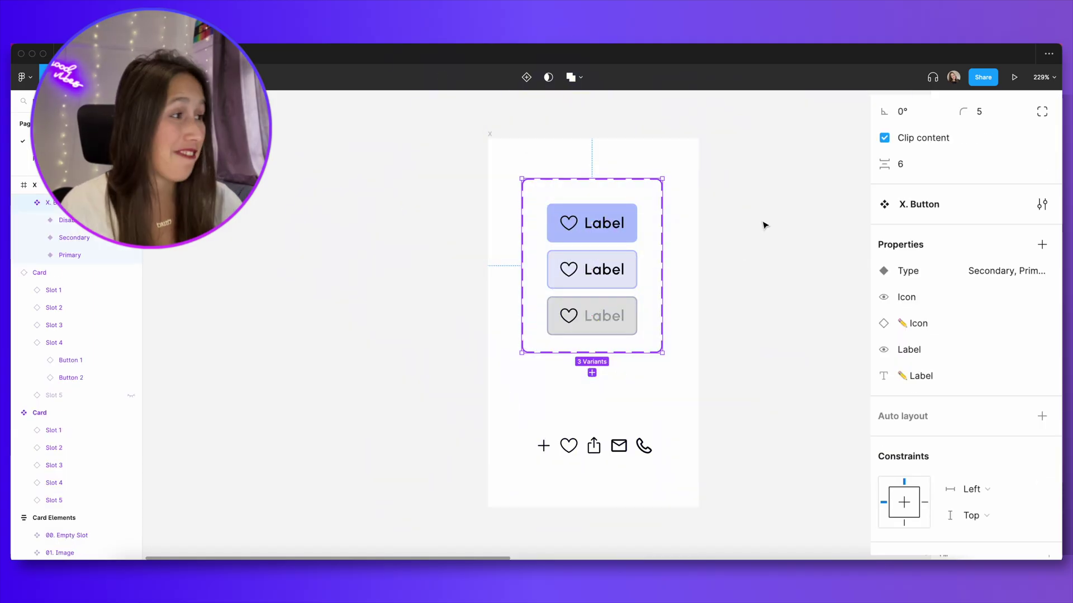
Inspect the Primary variant's Heart icon and the set's Icon swap property settings.
{"action": "left_click", "coordinate": [574, 233]}
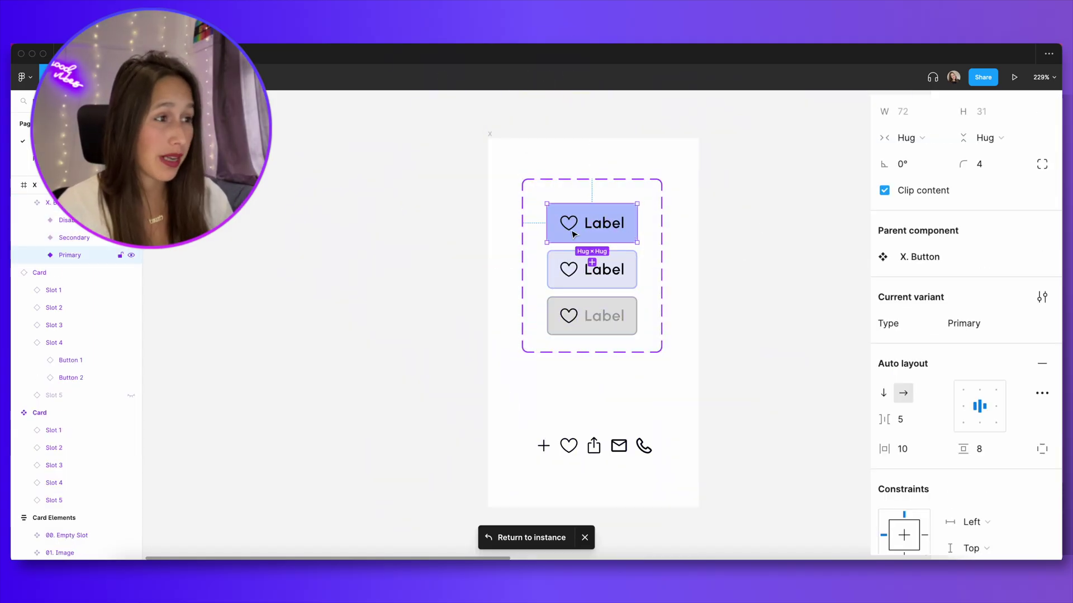
{"action": "left_click", "coordinate": [37, 255]}
{"action": "left_click", "coordinate": [84, 273]}
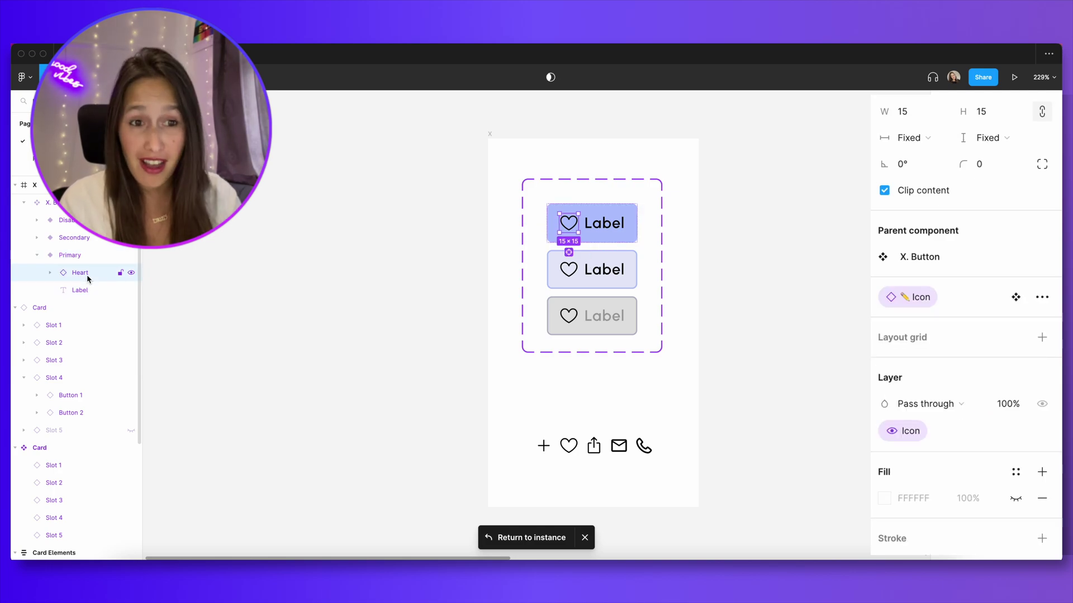
{"action": "left_click", "coordinate": [662, 238]}
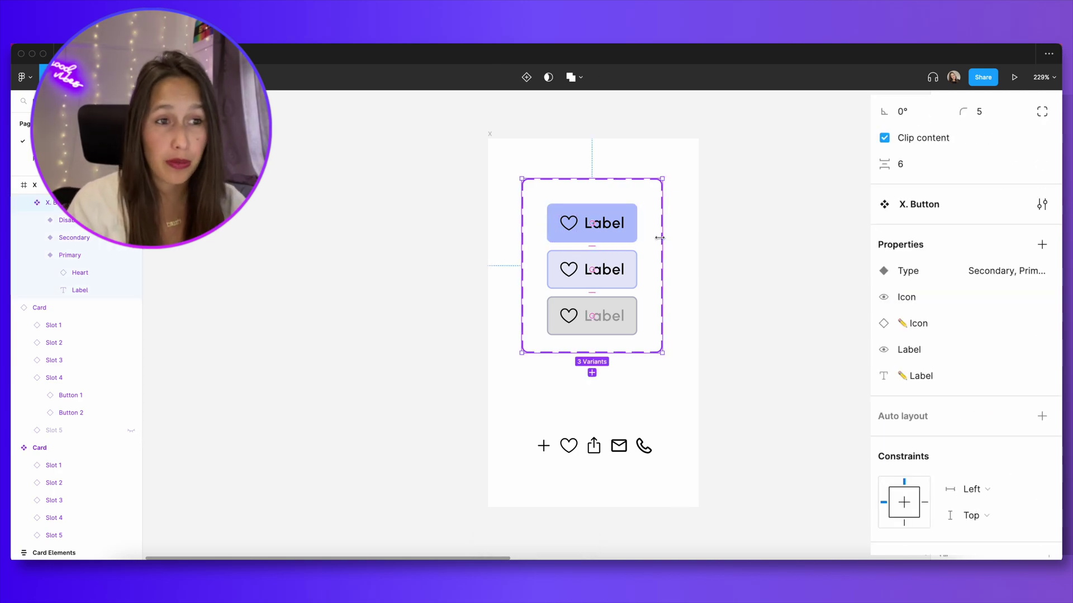
{"action": "left_click", "coordinate": [1007, 323]}
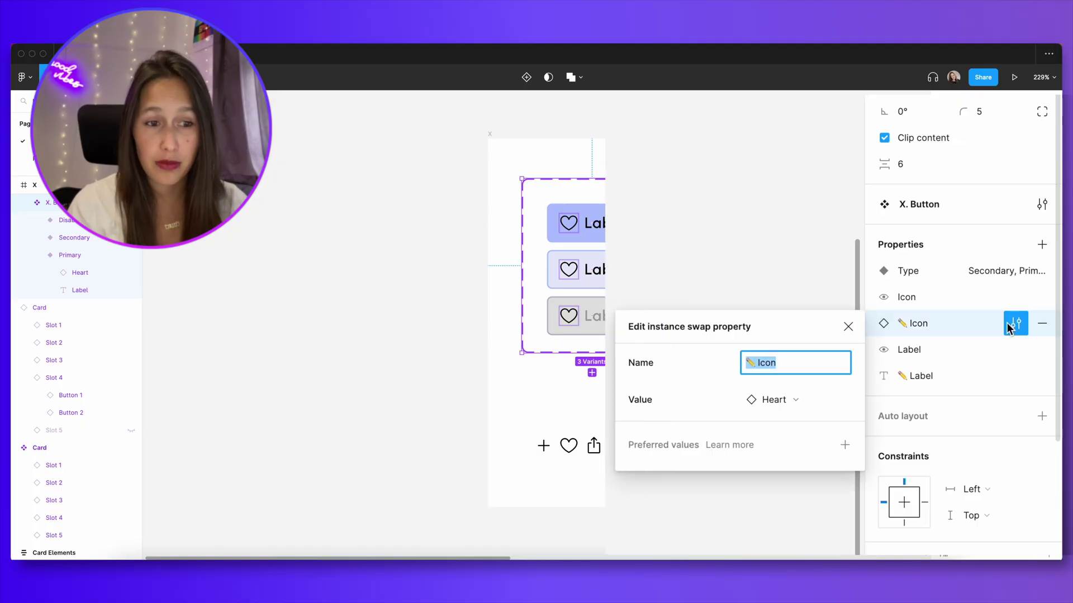
{"action": "left_click", "coordinate": [599, 457]}
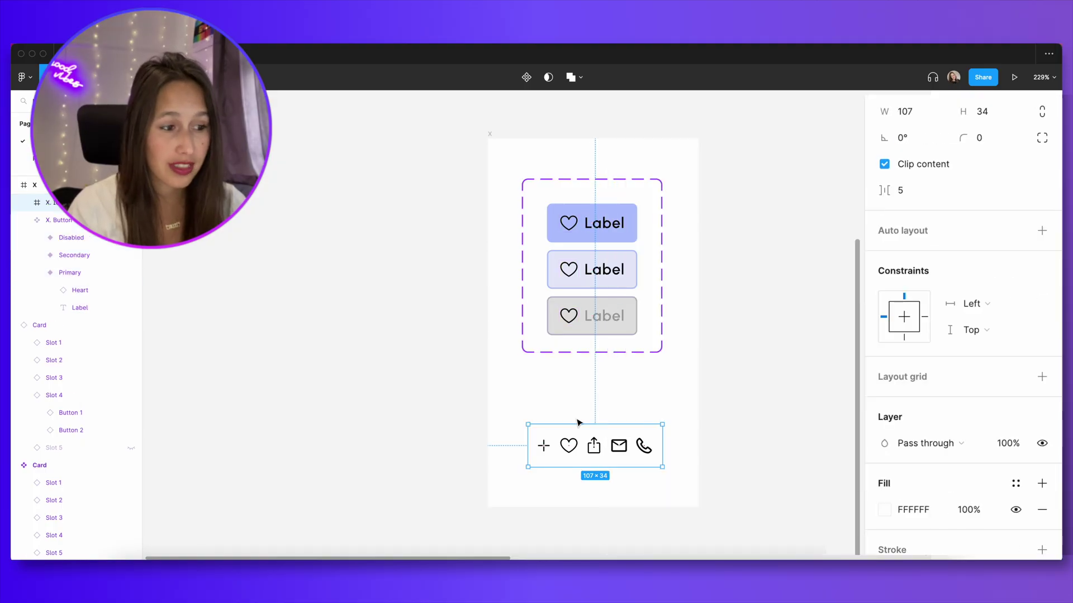
Swap the hello Card instance's Button 1 icon to Mail.
{"action": "scroll", "coordinate": [554, 292], "scroll_direction": "down", "scroll_amount": 10}
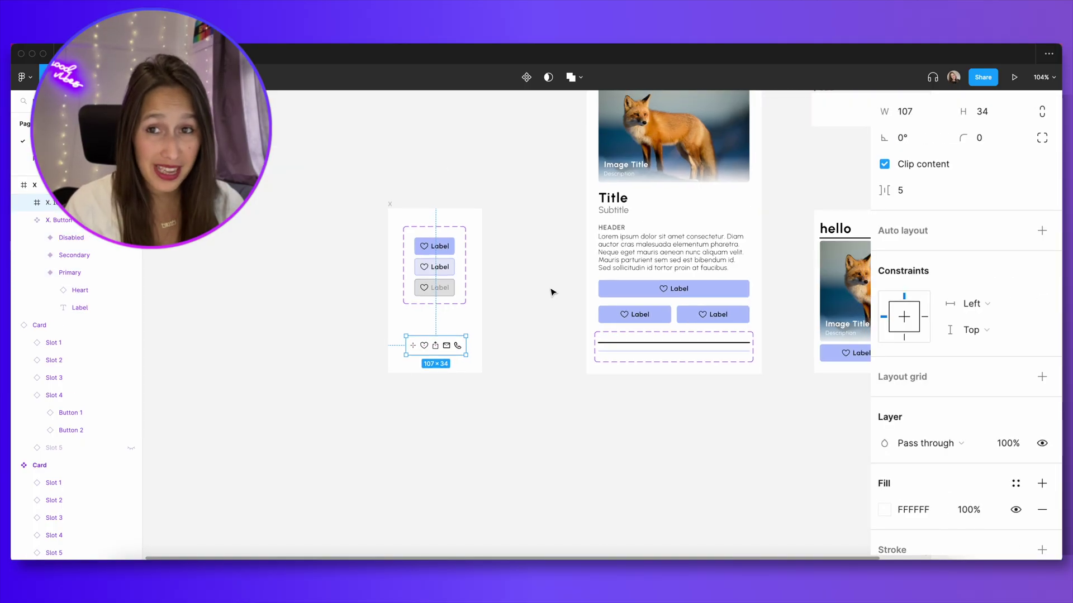
{"action": "left_click", "coordinate": [774, 311]}
{"action": "scroll", "coordinate": [967, 340], "scroll_direction": "down", "scroll_amount": 1}
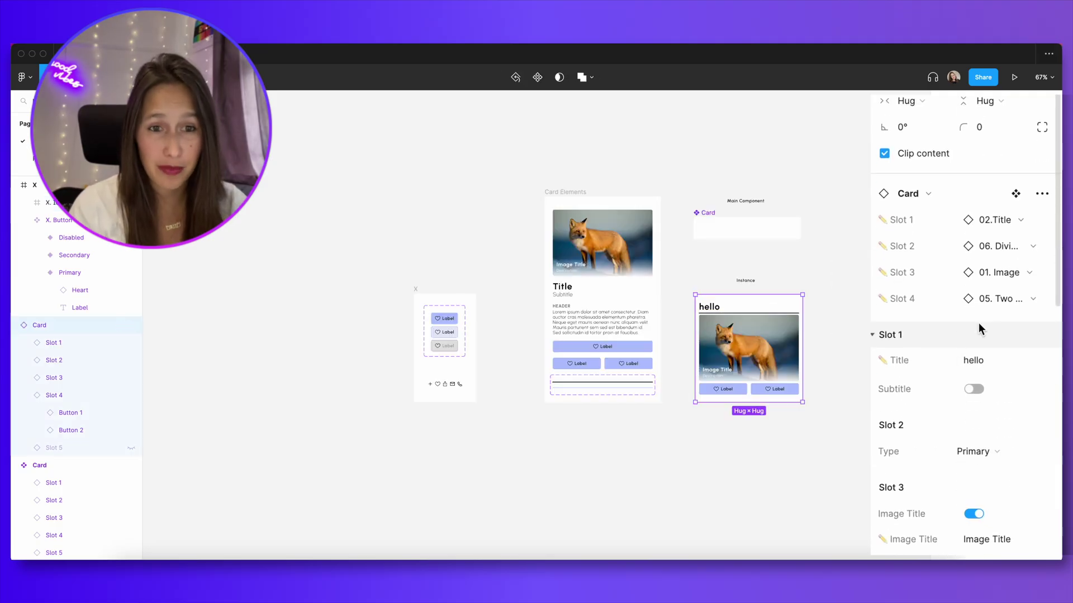
{"action": "scroll", "coordinate": [1002, 299], "scroll_direction": "down", "scroll_amount": 10}
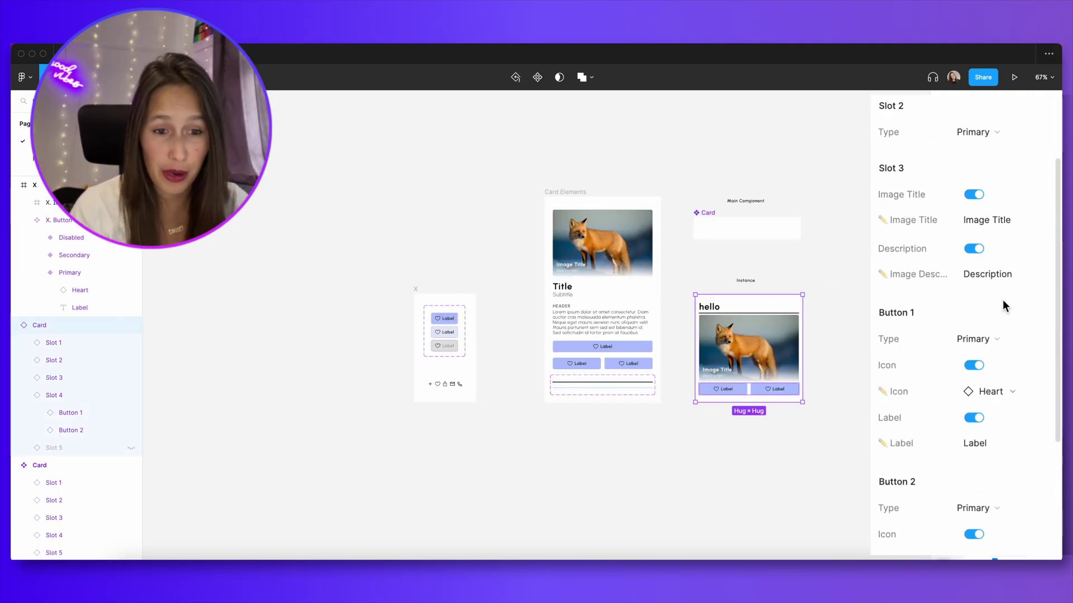
{"action": "scroll", "coordinate": [1002, 299], "scroll_direction": "up", "scroll_amount": 5}
{"action": "scroll", "coordinate": [1003, 300], "scroll_direction": "up", "scroll_amount": 4}
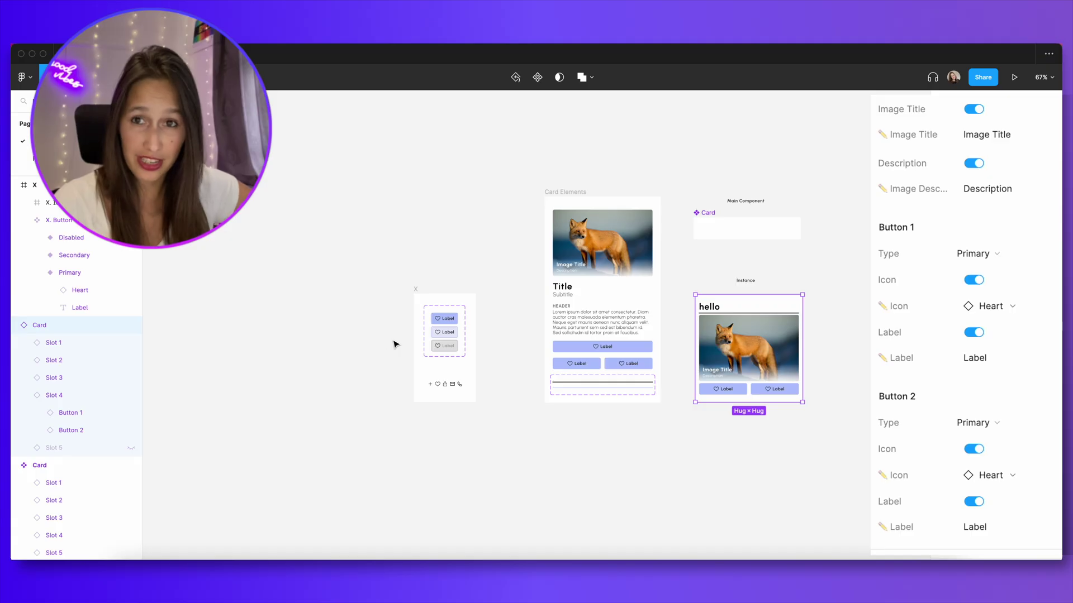
{"action": "left_click", "coordinate": [1008, 320]}
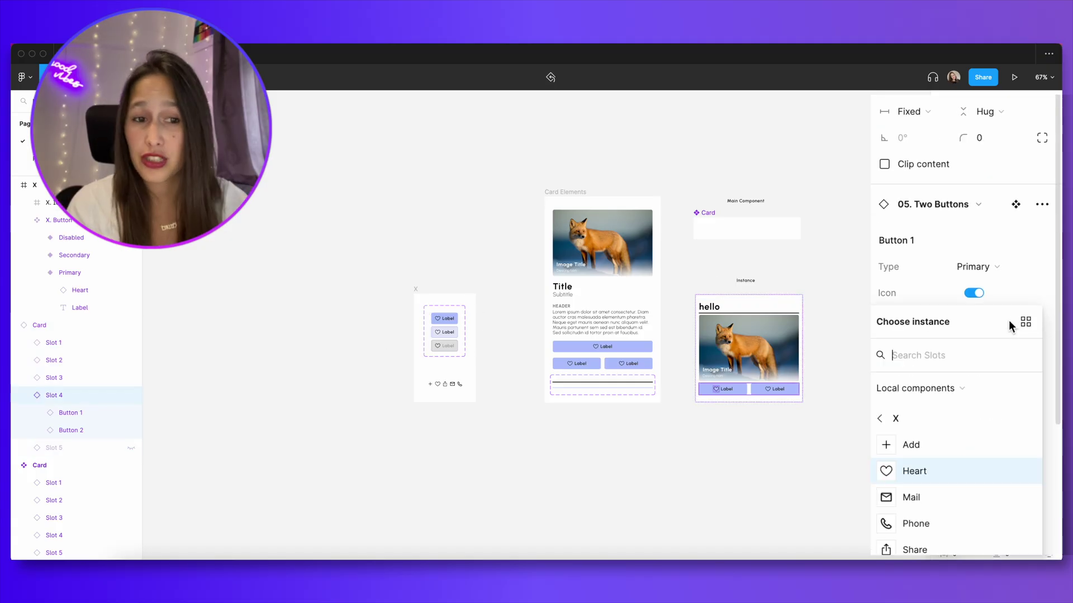
{"action": "left_click", "coordinate": [910, 492]}
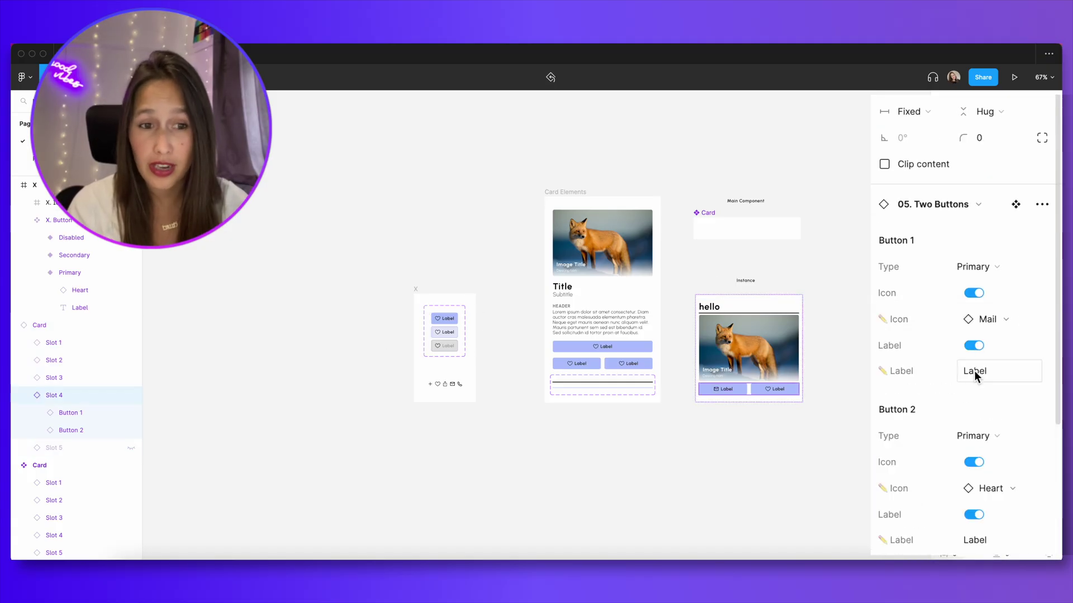
Relabel Button 1 'Hello'.
{"action": "left_click", "coordinate": [973, 370]}
{"action": "type", "text": "Hello"}
{"action": "key", "text": "Return"}
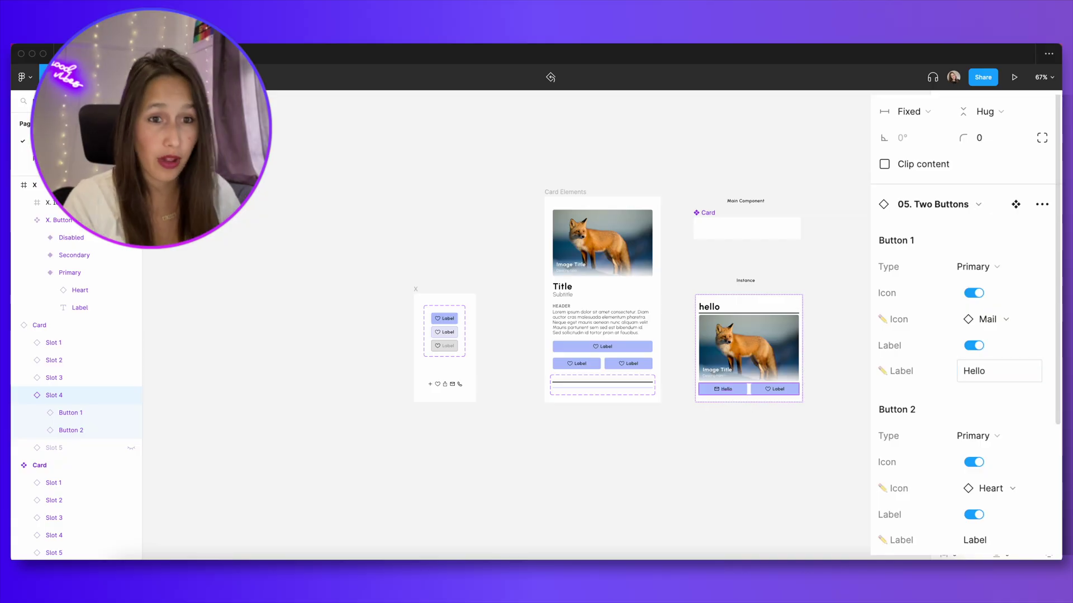